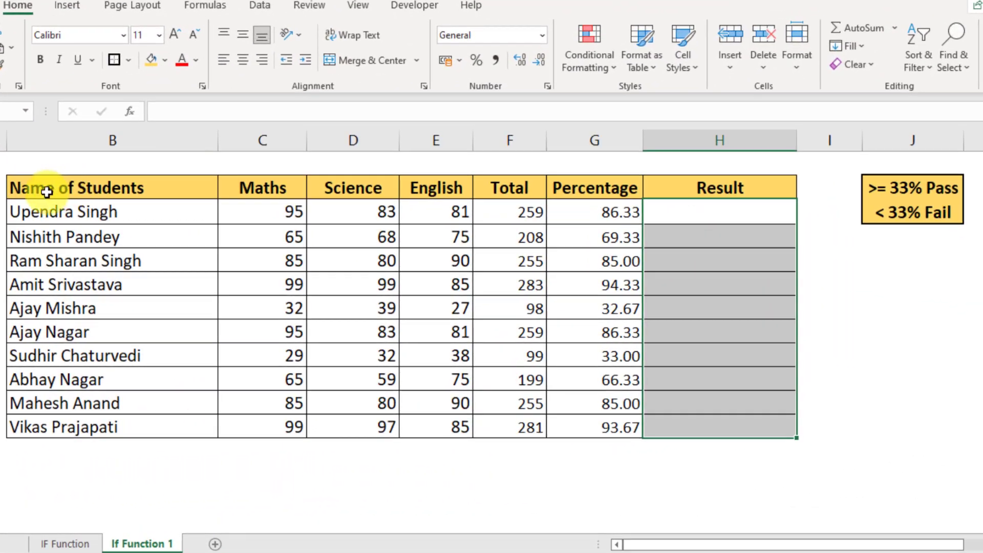
Step: Examine the student names, subject marks, Total and Percentage columns, and select the first empty Result cell
{"action": "mouse_move", "coordinate": [44, 192]}
{"action": "left_mouse_down"}
{"action": "mouse_move", "coordinate": [241, 202]}
{"action": "mouse_move", "coordinate": [630, 259]}
{"action": "mouse_move", "coordinate": [631, 441]}
{"action": "mouse_move", "coordinate": [625, 408]}
{"action": "left_mouse_up"}
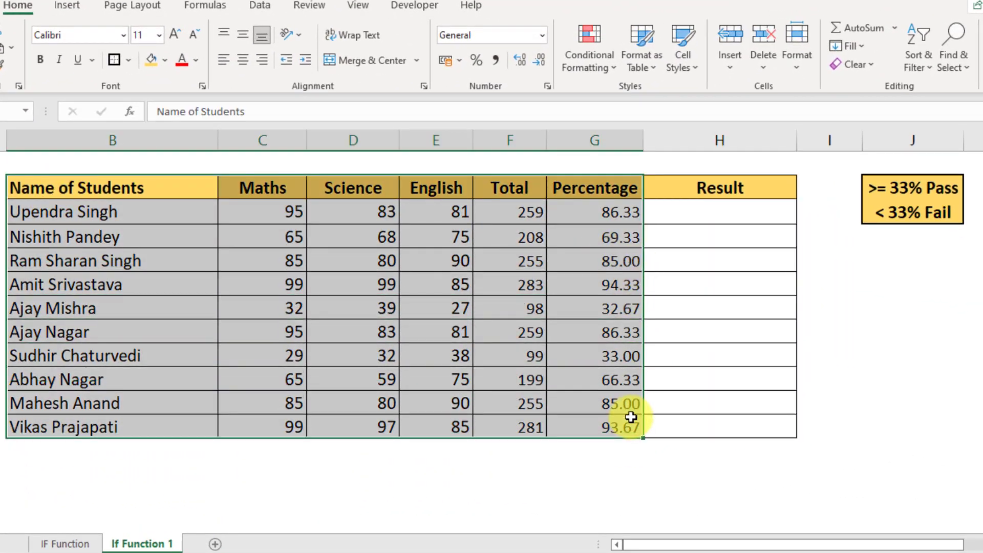
{"action": "left_click", "coordinate": [78, 187]}
{"action": "mouse_move", "coordinate": [78, 183]}
{"action": "left_mouse_down"}
{"action": "mouse_move", "coordinate": [87, 383]}
{"action": "mouse_move", "coordinate": [101, 423]}
{"action": "left_mouse_up"}
{"action": "mouse_move", "coordinate": [252, 189]}
{"action": "left_mouse_down"}
{"action": "mouse_move", "coordinate": [364, 193]}
{"action": "mouse_move", "coordinate": [430, 241]}
{"action": "mouse_move", "coordinate": [406, 413]}
{"action": "left_mouse_up"}
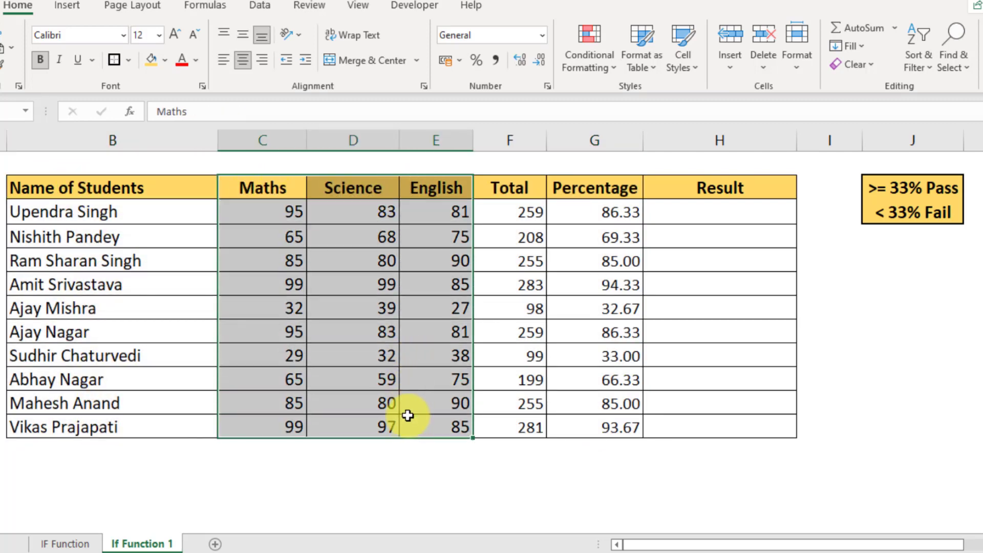
{"action": "left_click", "coordinate": [503, 187]}
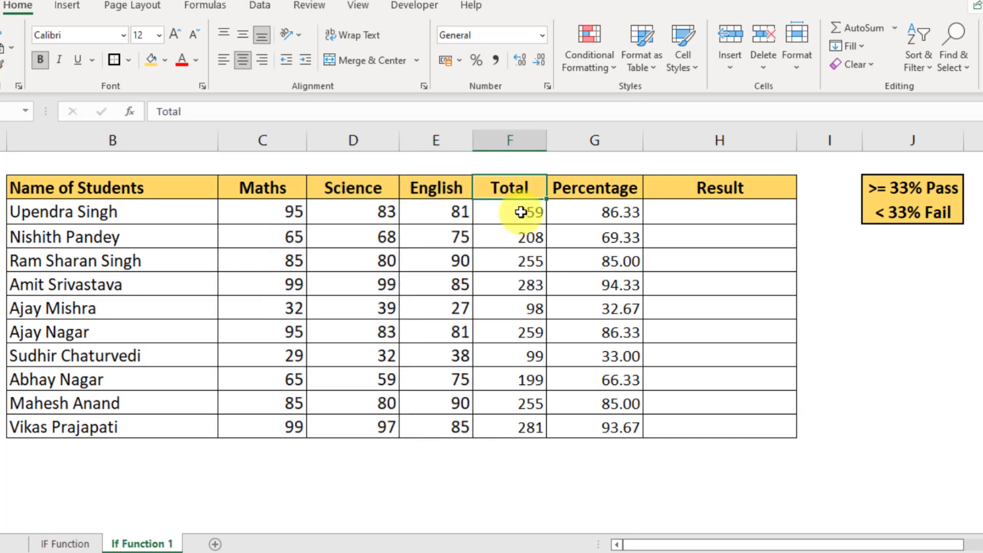
{"action": "left_click_drag", "start_coordinate": [520, 210], "coordinate": [530, 429]}
{"action": "left_click", "coordinate": [597, 212]}
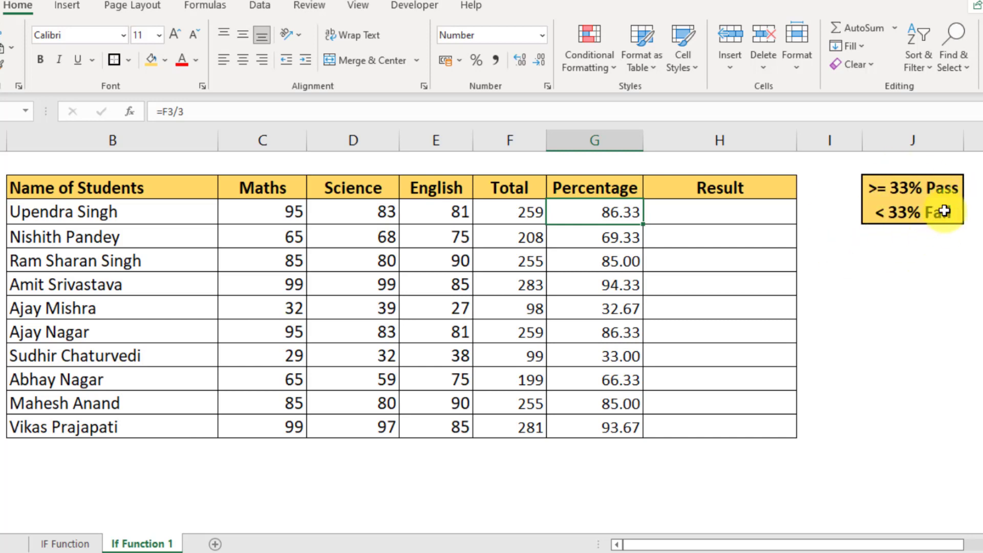
{"action": "left_click", "coordinate": [717, 218]}
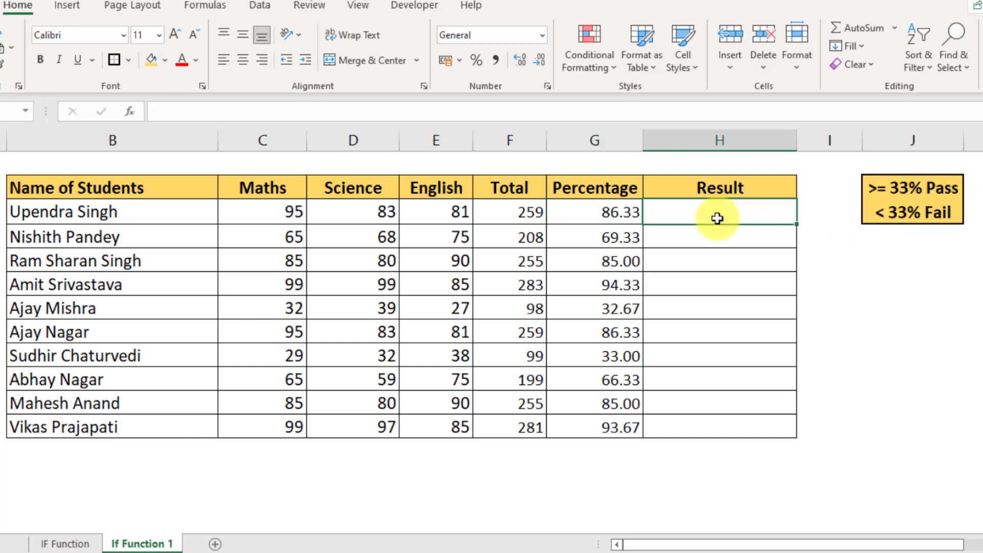
{"action": "type", "text": "="}
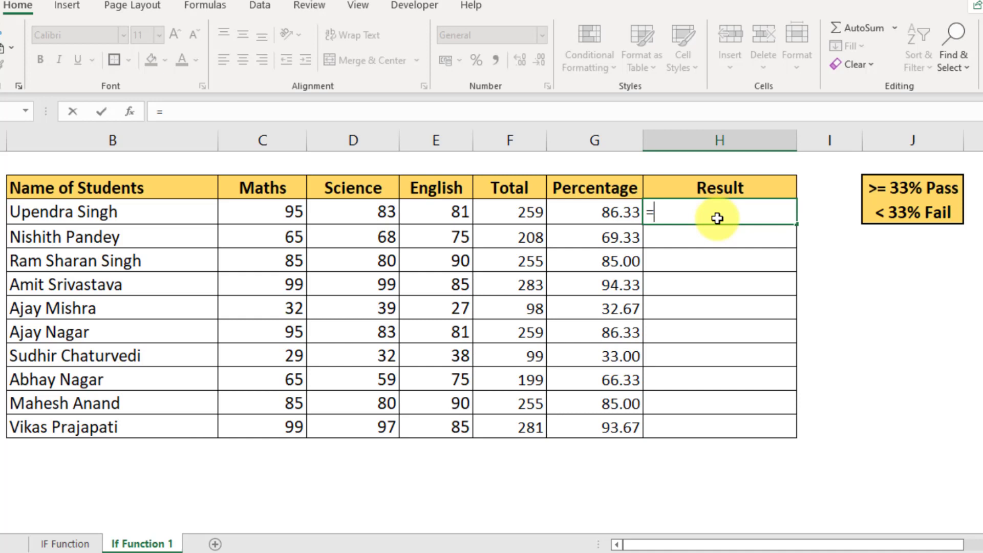
{"action": "type", "text": "i"}
{"action": "key", "text": "BackSpace"}
{"action": "key", "text": "BackSpace"}
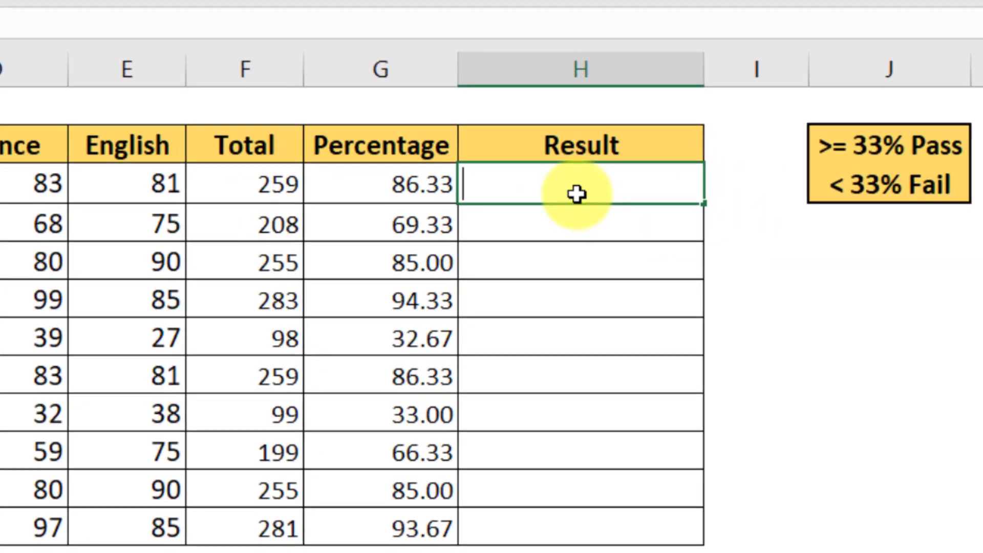
Step: Start an IF formula in the first Result cell with the logical test G3>=33
{"action": "type", "text": "="}
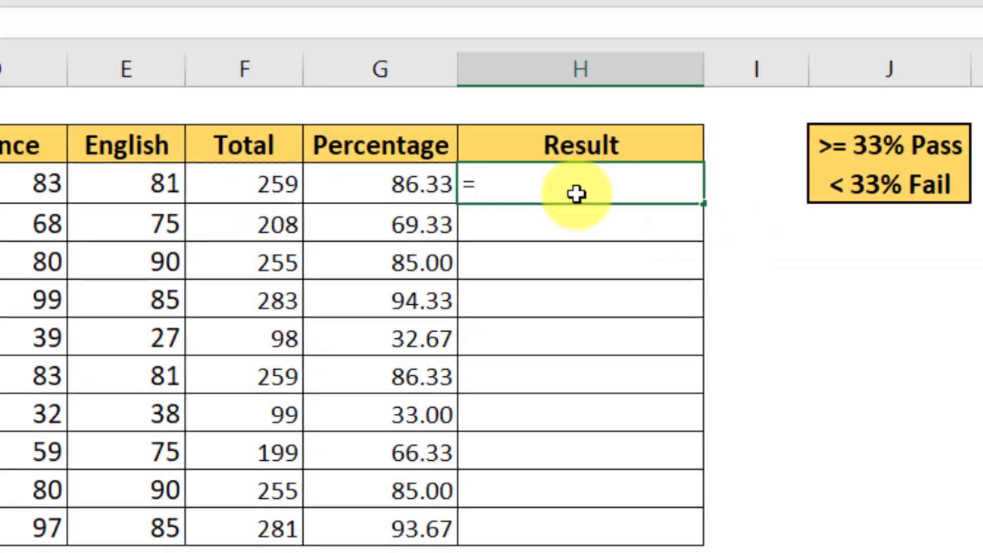
{"action": "type", "text": "i"}
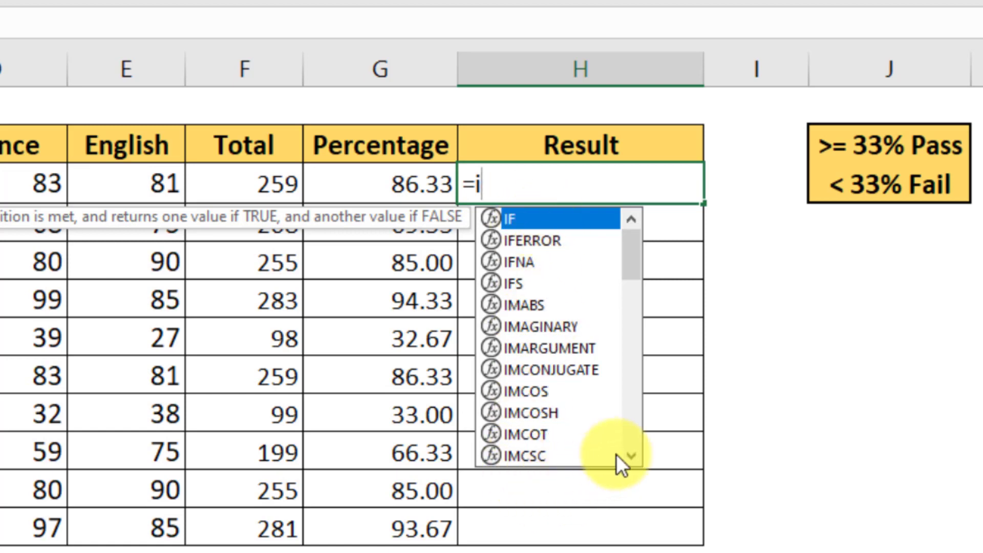
{"action": "scroll", "coordinate": [635, 462], "scroll_direction": "down", "scroll_amount": 2}
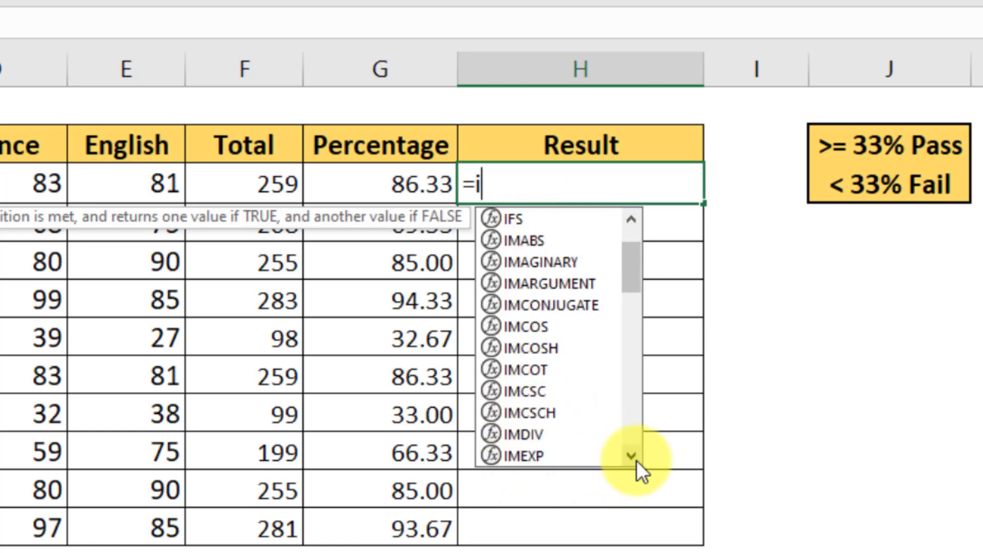
{"action": "scroll", "coordinate": [637, 288], "scroll_direction": "up", "scroll_amount": 2}
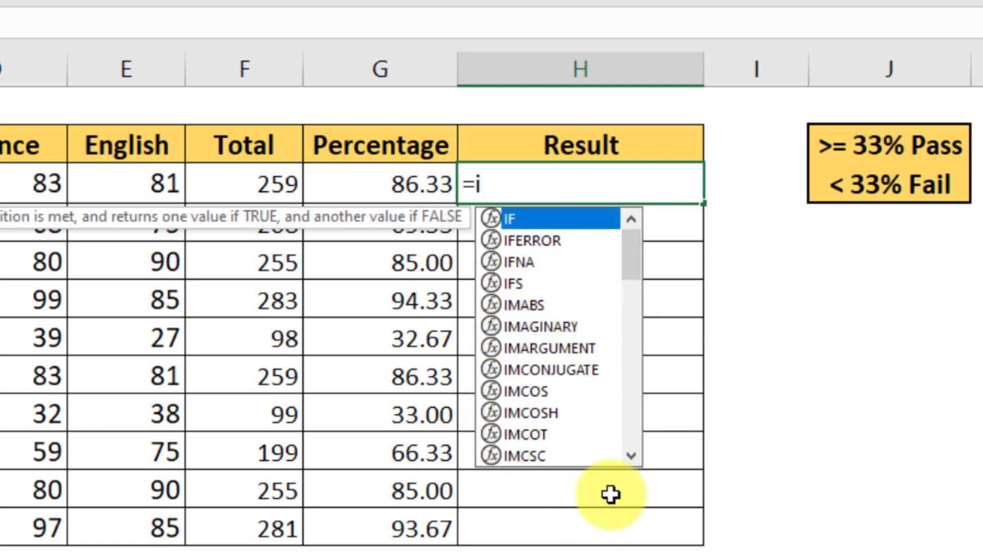
{"action": "type", "text": "f"}
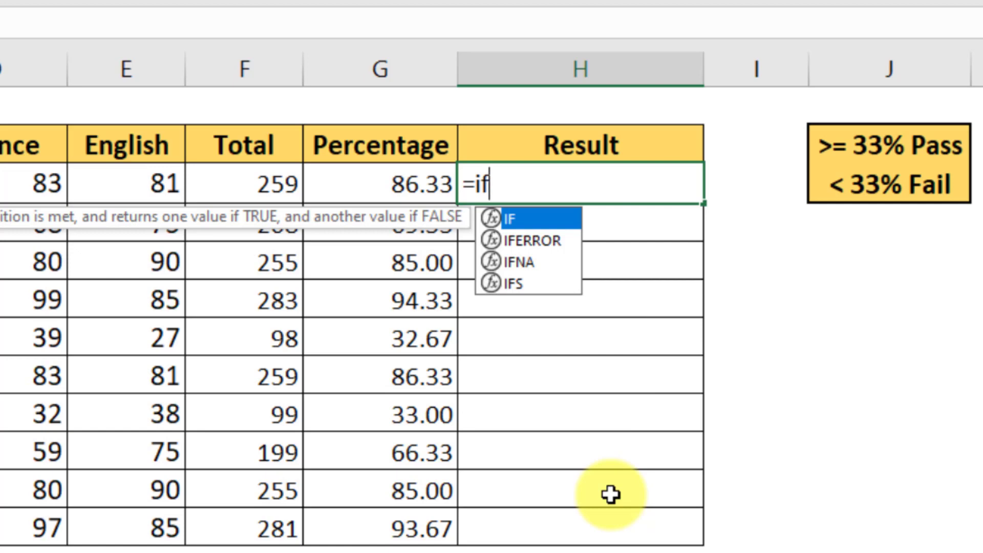
{"action": "type", "text": "("}
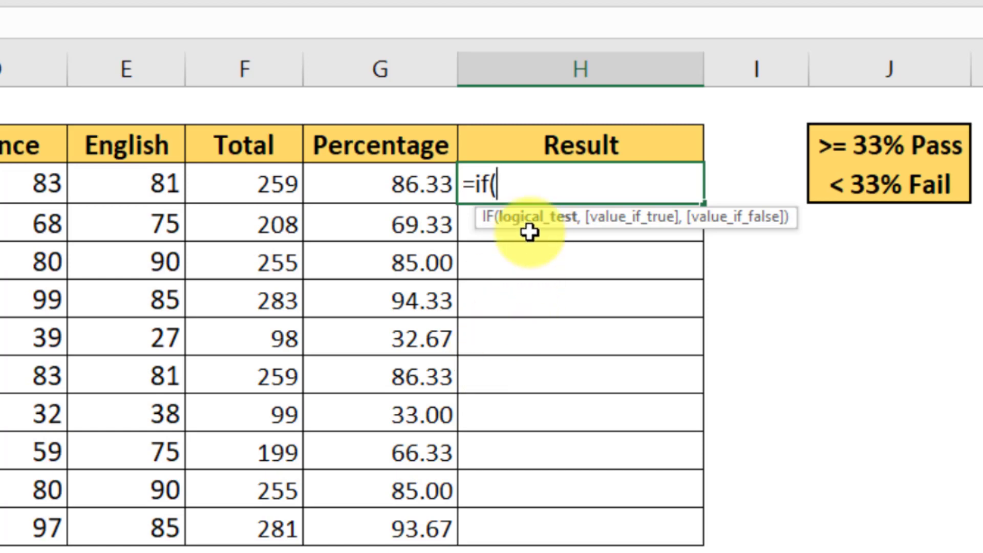
{"action": "left_click", "coordinate": [417, 187]}
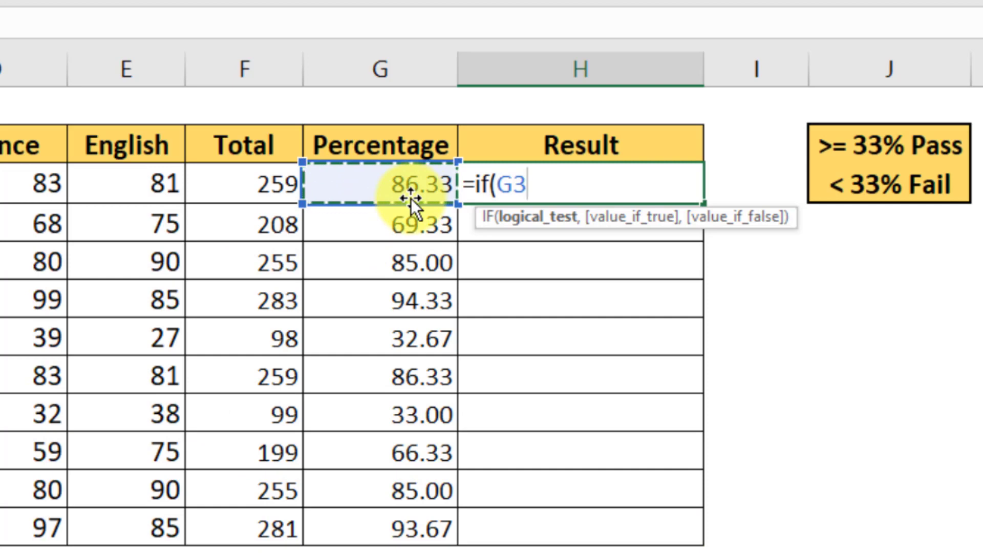
{"action": "type", "text": ">"}
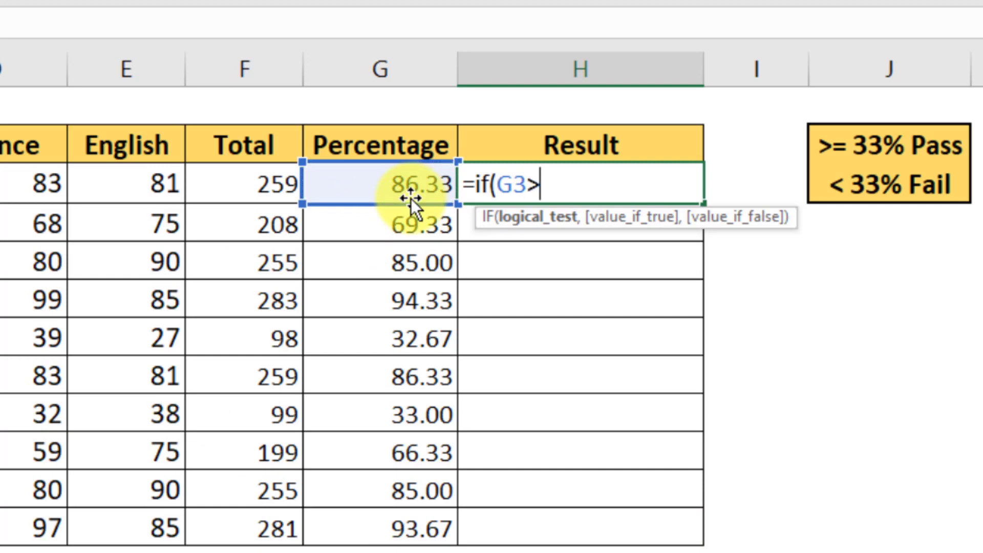
{"action": "type", "text": "=33"}
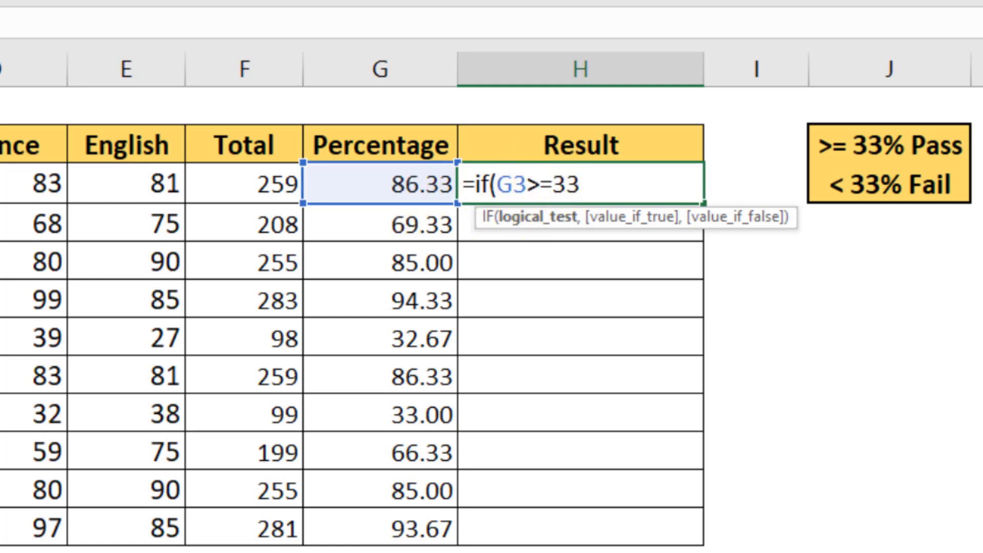
{"action": "type", "text": ","}
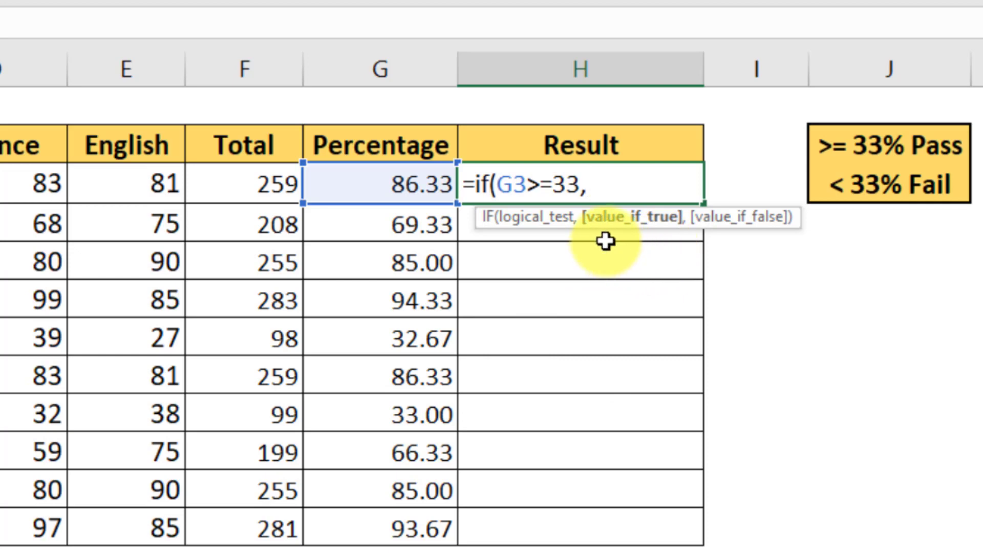
Step: Complete the IF formula with "Pass" as the true value and "Fail" as the false value, and enter it
{"action": "type", "text": "\"Pass"}
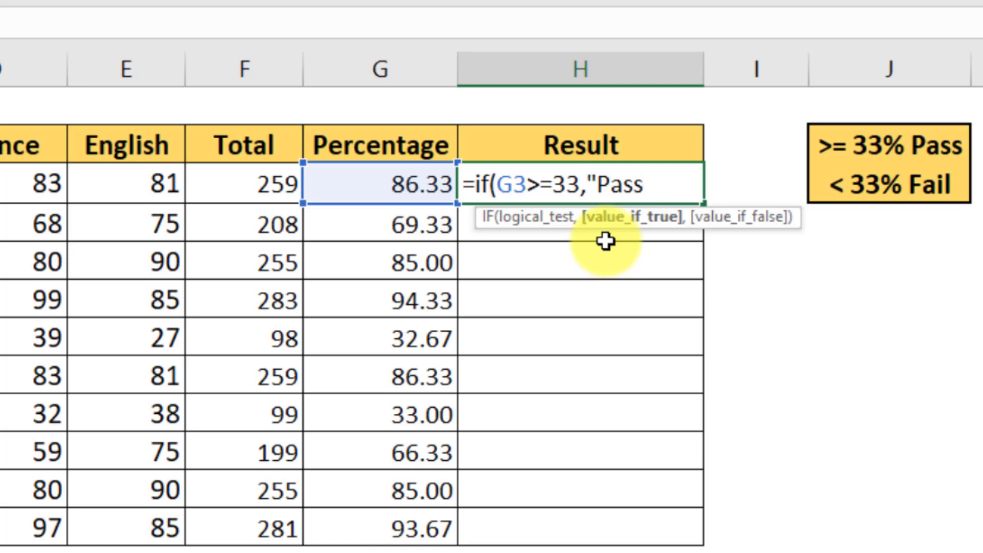
{"action": "type", "text": "\""}
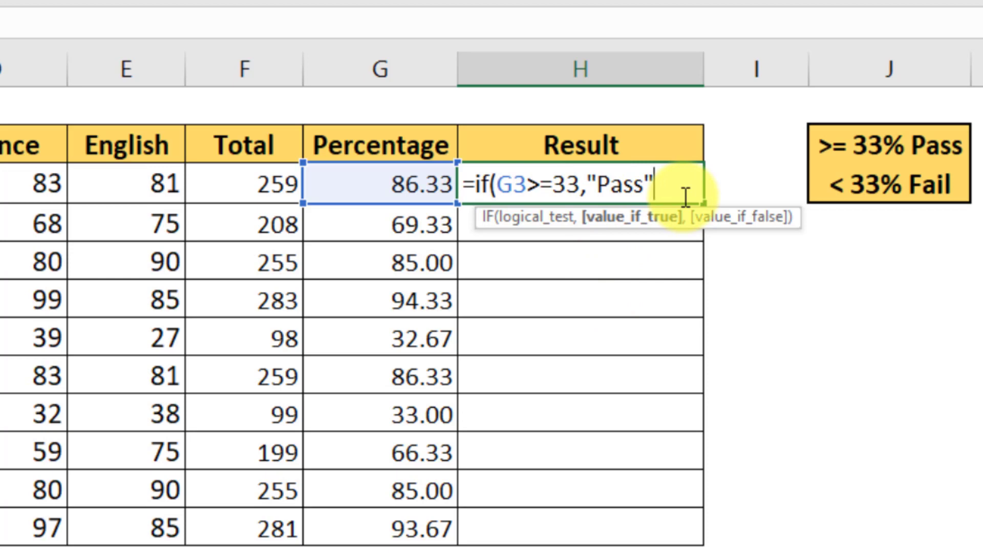
{"action": "type", "text": ","}
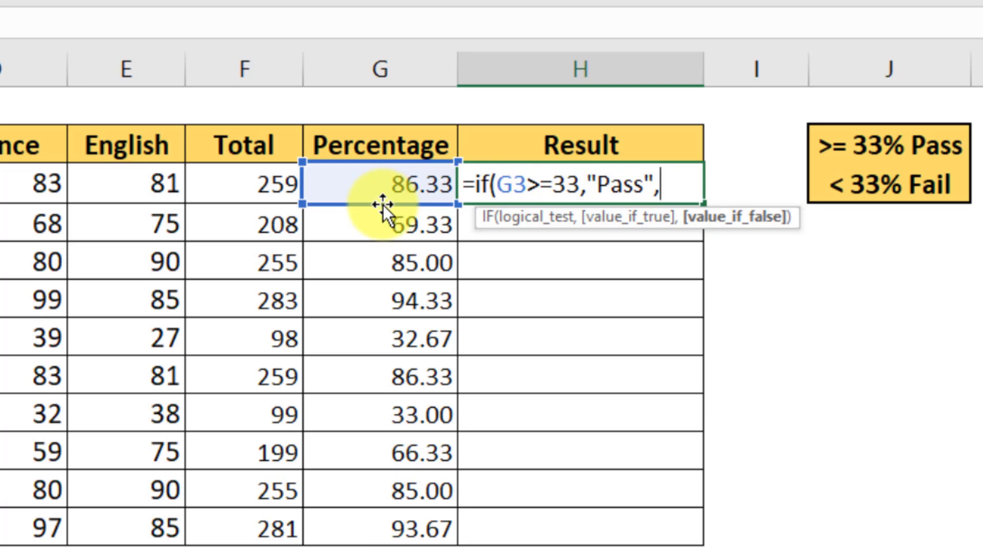
{"action": "type", "text": "\"Fail\""}
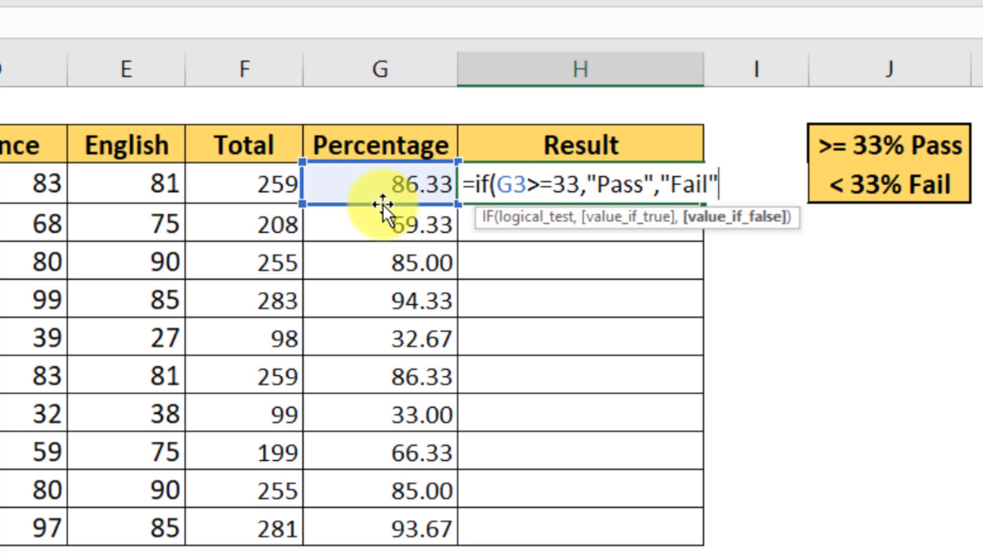
{"action": "type", "text": ")"}
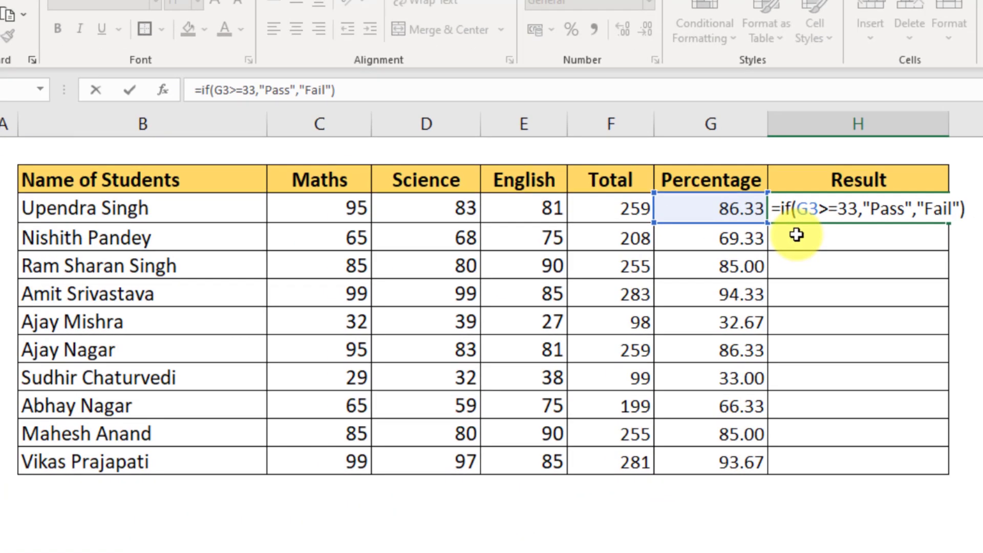
{"action": "key", "text": "Return"}
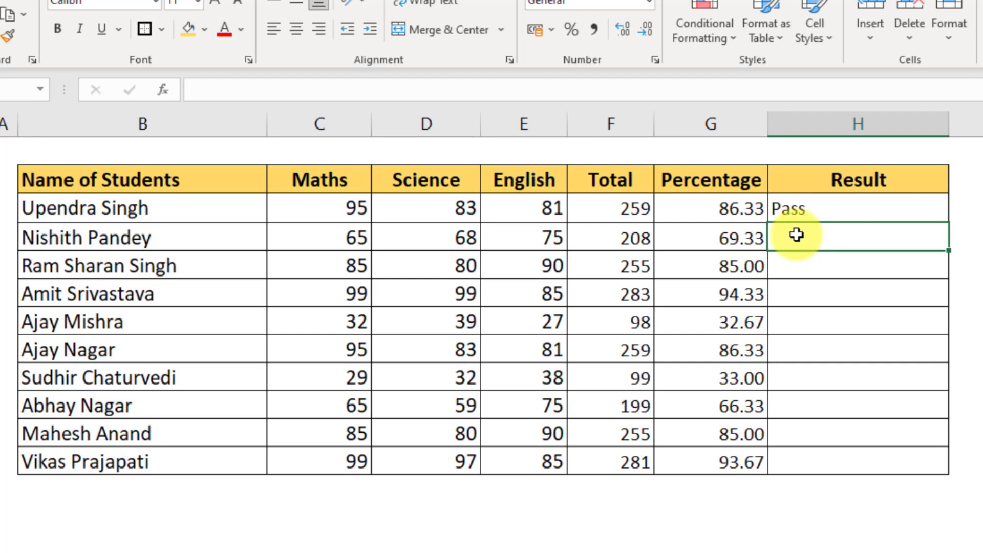
Step: Fill the pass/fail formula down the Result column to the last student and check the filled cells
{"action": "left_click", "coordinate": [799, 209]}
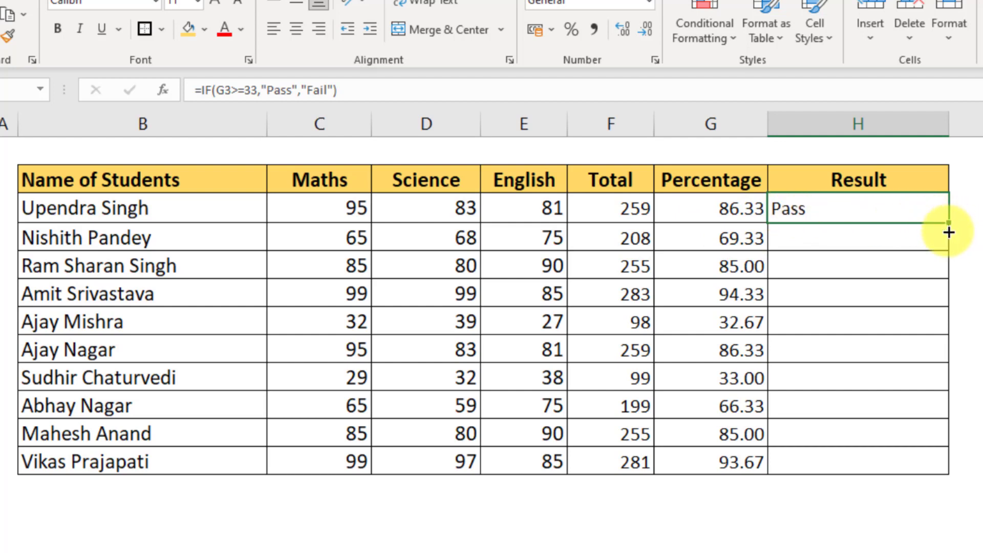
{"action": "left_click_drag", "start_coordinate": [949, 223], "coordinate": [951, 484]}
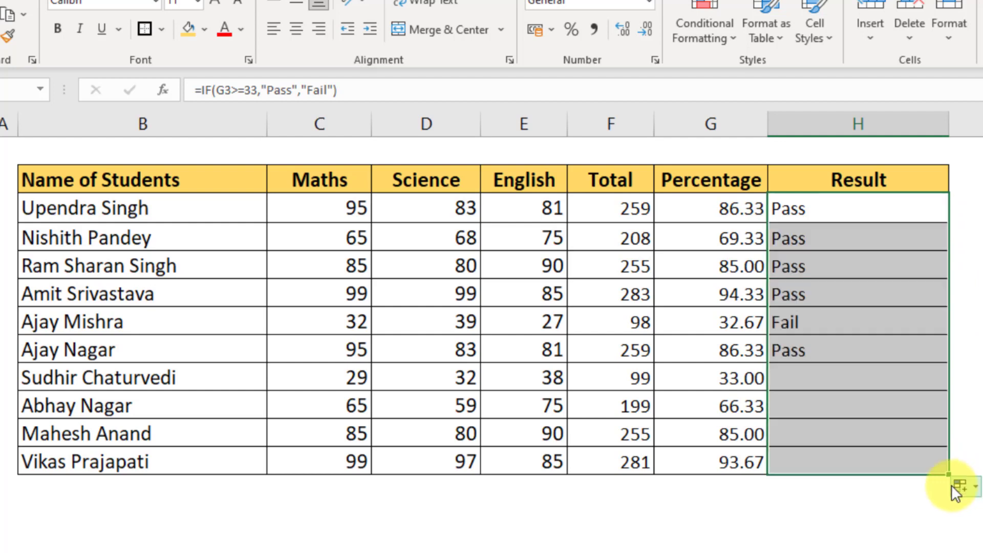
{"action": "left_click", "coordinate": [816, 322]}
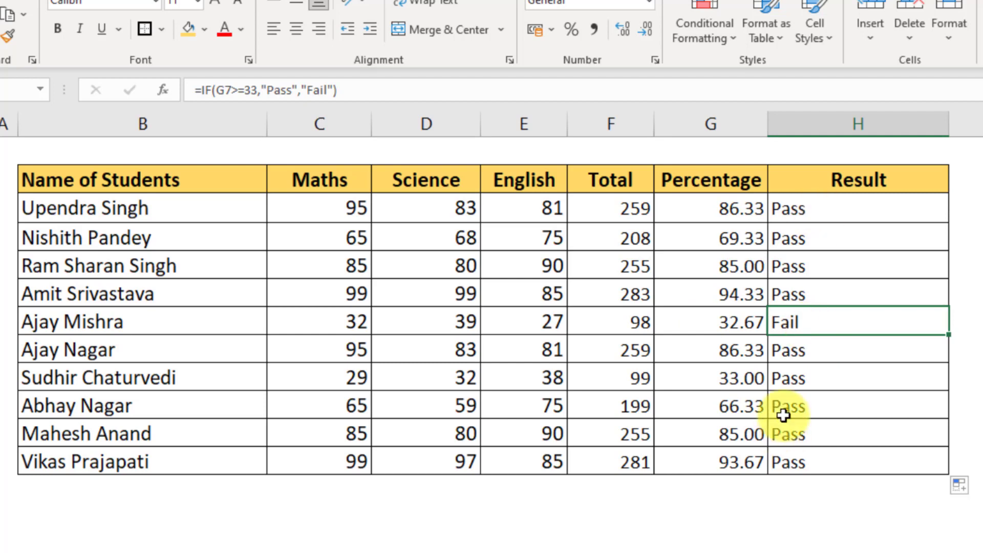
{"action": "left_click", "coordinate": [842, 219]}
{"action": "key", "text": "ctrl+shift+Down"}
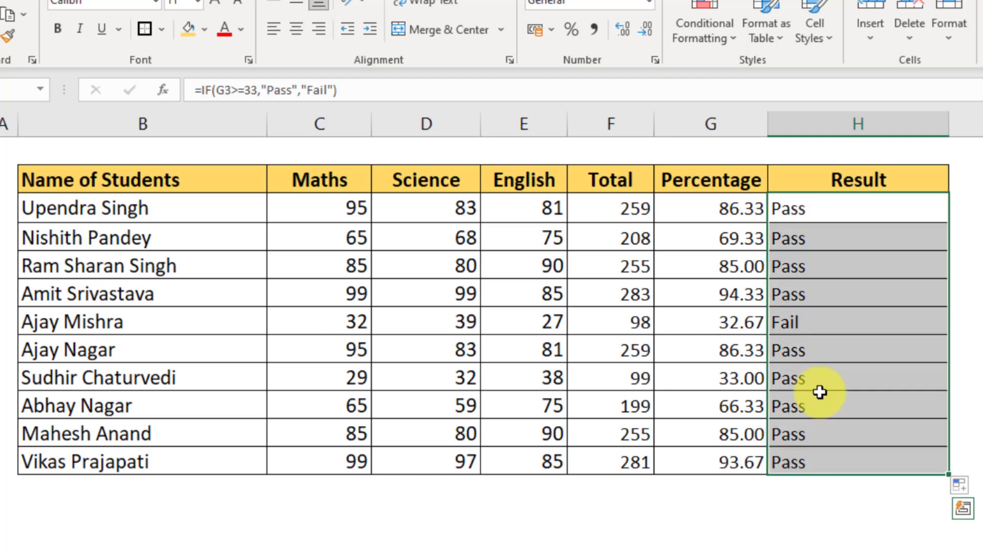
{"action": "left_click", "coordinate": [824, 230]}
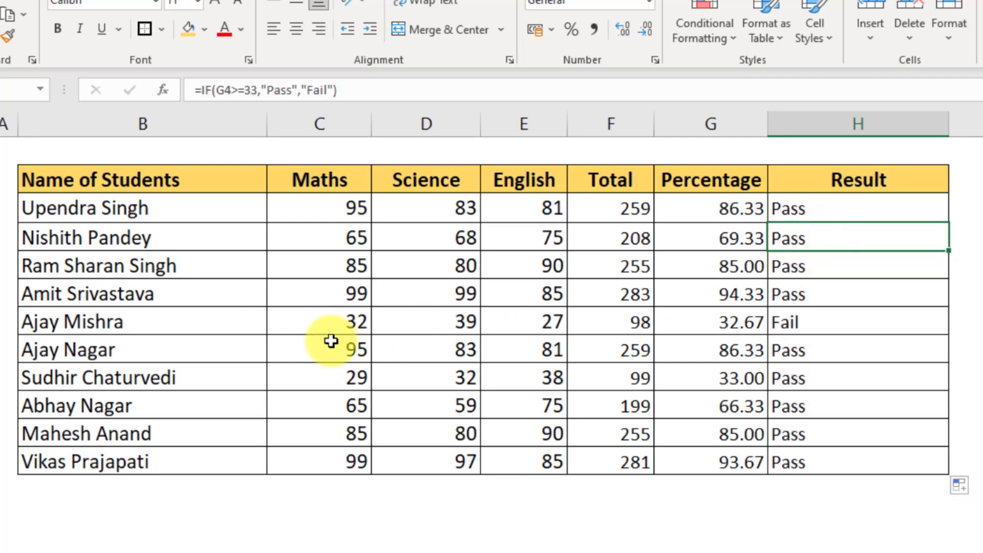
Step: Set the Science mark in D9 to 31 and check that student's Result cell
{"action": "left_click", "coordinate": [460, 375]}
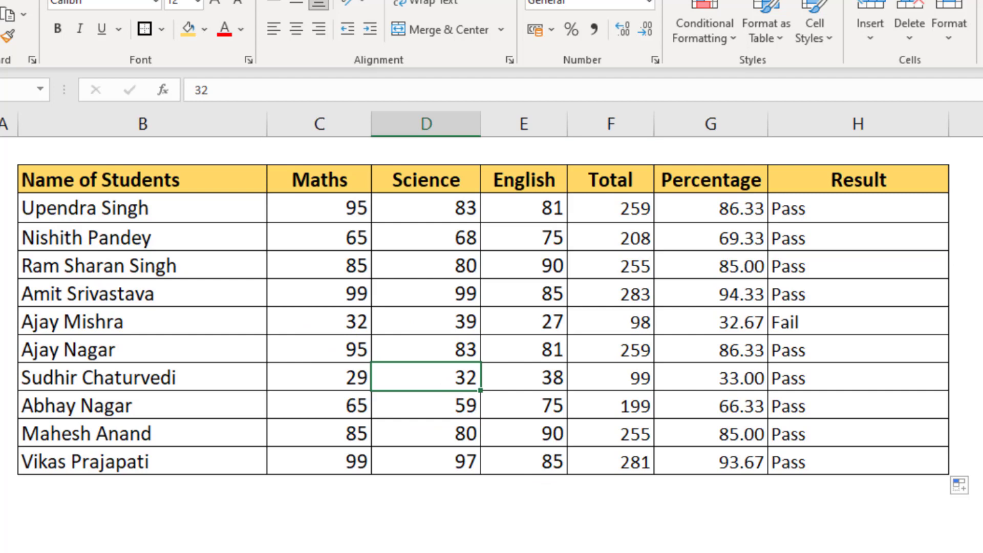
{"action": "type", "text": "31"}
{"action": "key", "text": "Return"}
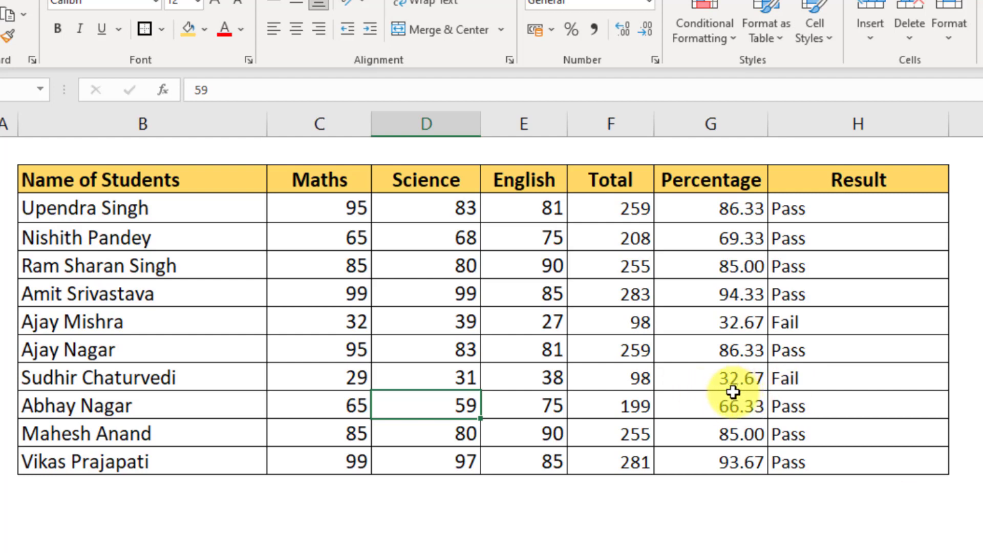
{"action": "left_click", "coordinate": [827, 378]}
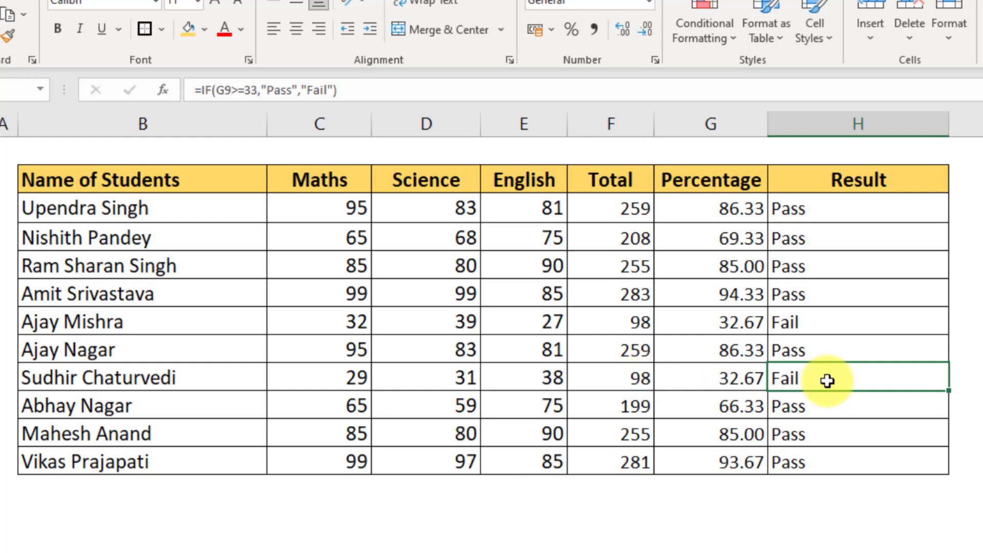
Step: Set the Science mark in D9 to 32 and the Maths mark in C9 to 35, and check that student's Result
{"action": "left_click", "coordinate": [455, 374]}
{"action": "type", "text": "35"}
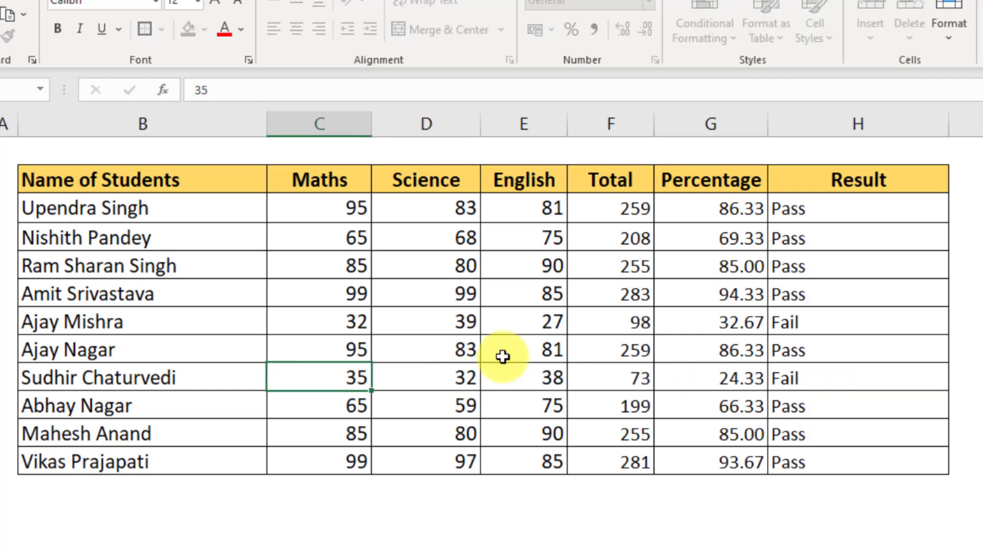
{"action": "key", "text": "Return"}
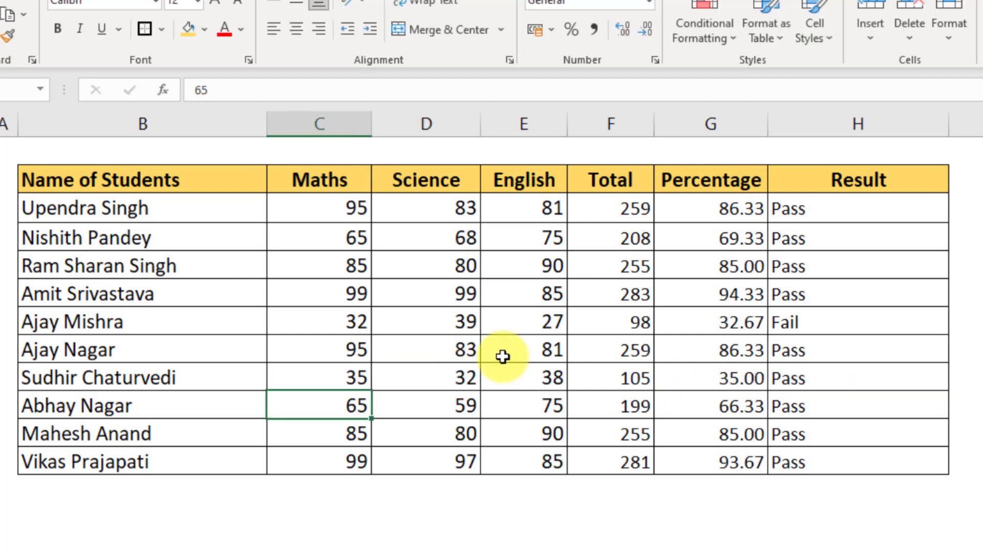
{"action": "left_click", "coordinate": [783, 378]}
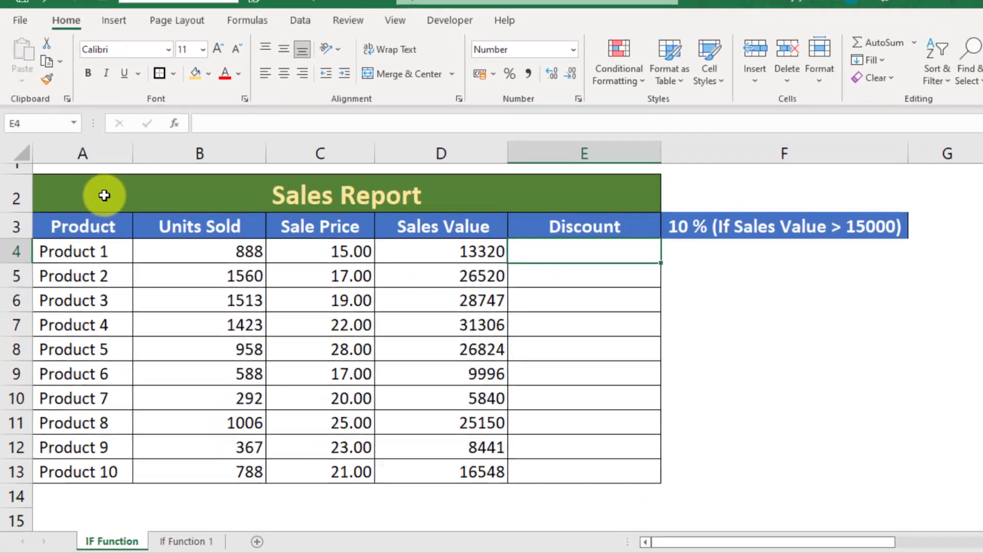
Step: Select the Sales Report table on the IF Function sheet, from its title through the Discount column of Product 10
{"action": "left_click_drag", "start_coordinate": [98, 198], "coordinate": [515, 446]}
{"action": "left_click_drag", "start_coordinate": [580, 468], "coordinate": [580, 483]}
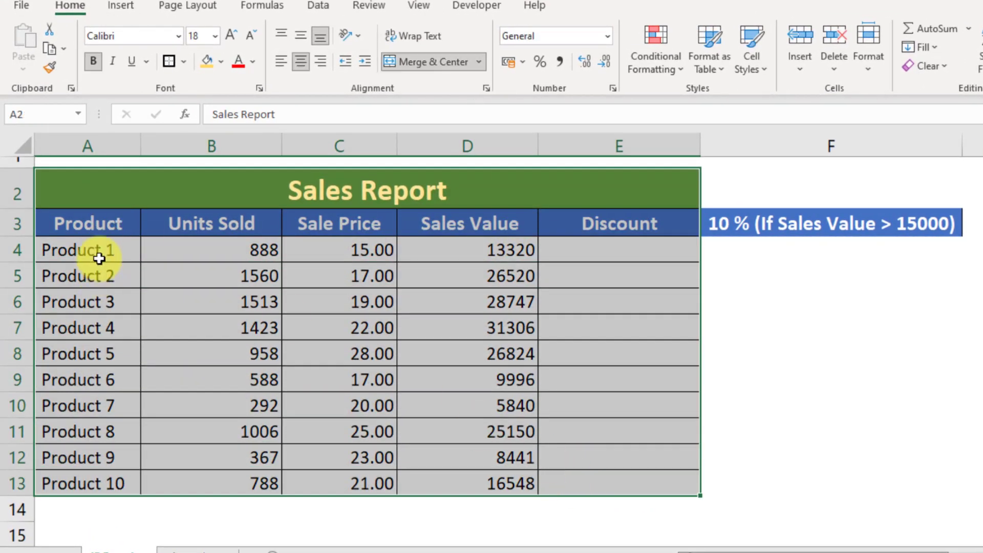
Step: Review the Product, Units Sold, Sale Price and Sales Value columns of the Sales Report by selecting their cells
{"action": "left_click_drag", "start_coordinate": [99, 252], "coordinate": [110, 354]}
{"action": "left_click_drag", "start_coordinate": [216, 250], "coordinate": [225, 381]}
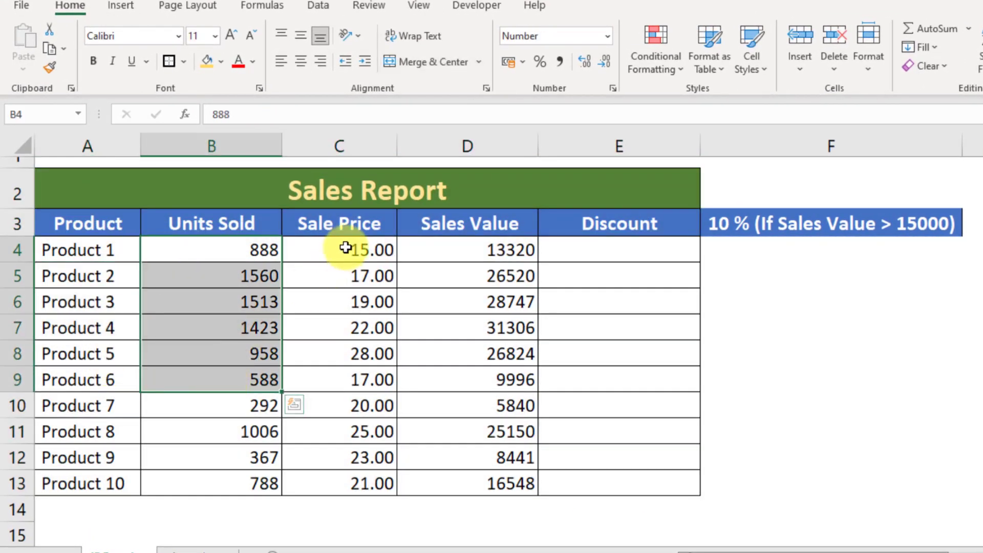
{"action": "left_click_drag", "start_coordinate": [344, 250], "coordinate": [344, 421]}
{"action": "left_click_drag", "start_coordinate": [461, 262], "coordinate": [466, 484]}
Step: Start an IF formula in E4 that tests whether Product 1's Sales Value in D4 is greater than 15000
{"action": "left_click", "coordinate": [569, 259]}
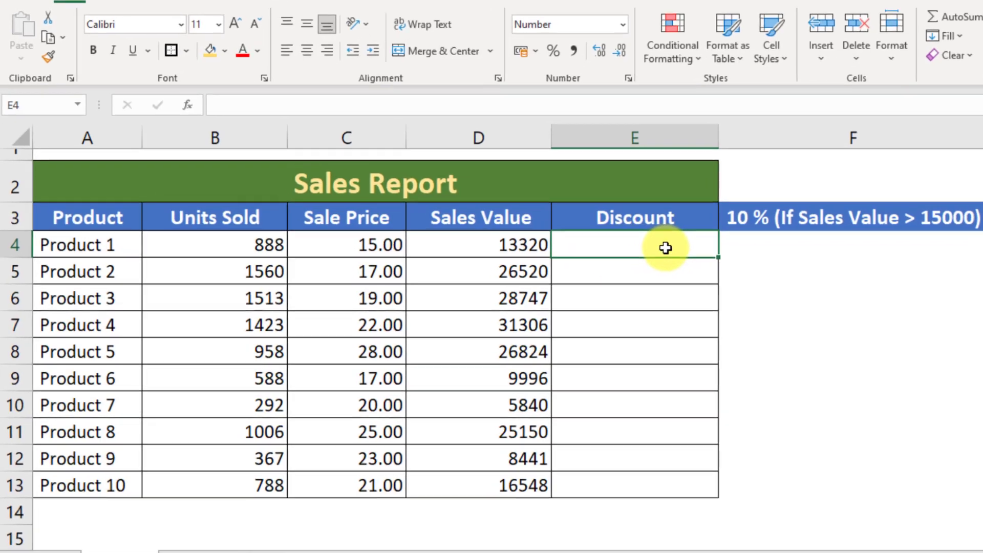
{"action": "type", "text": "="}
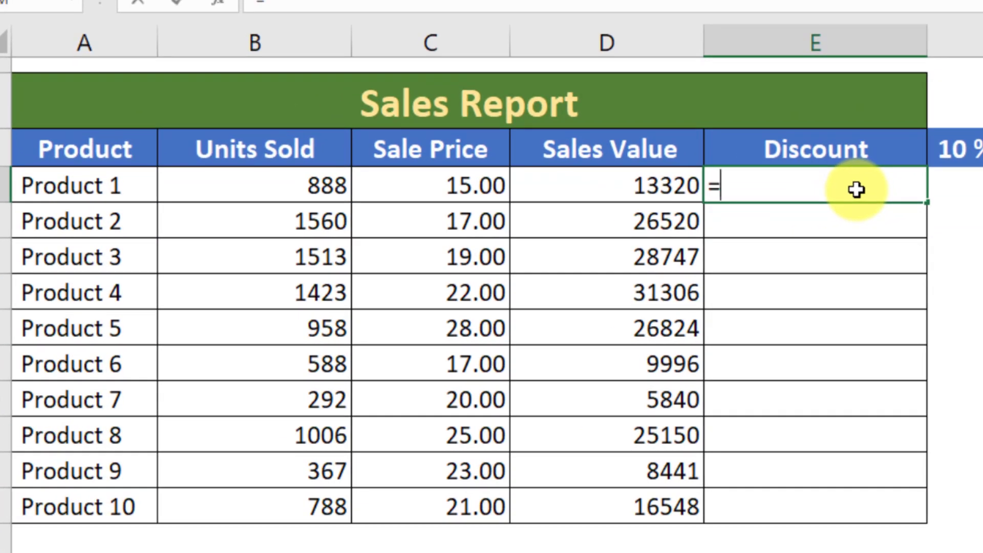
{"action": "type", "text": "i"}
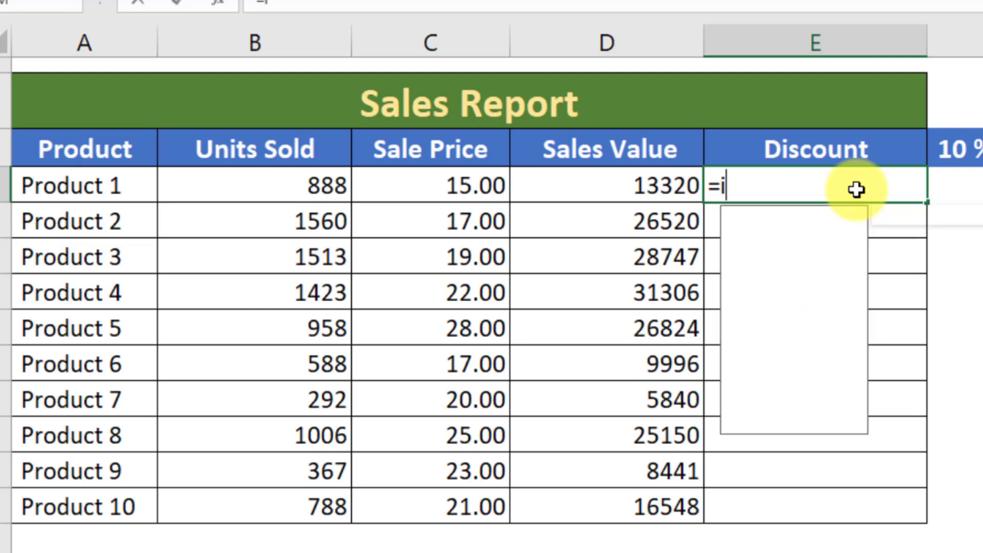
{"action": "type", "text": "f("}
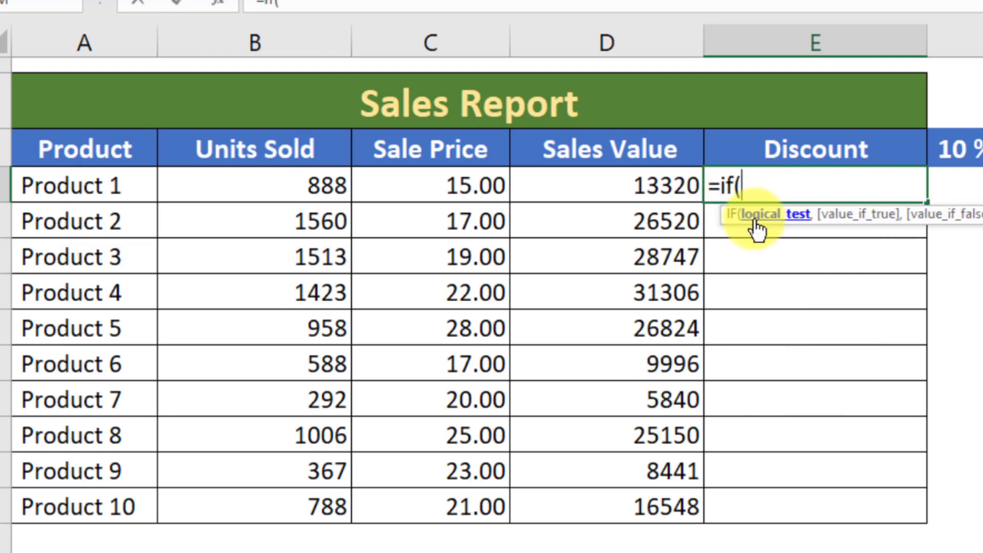
{"action": "left_click", "coordinate": [639, 189]}
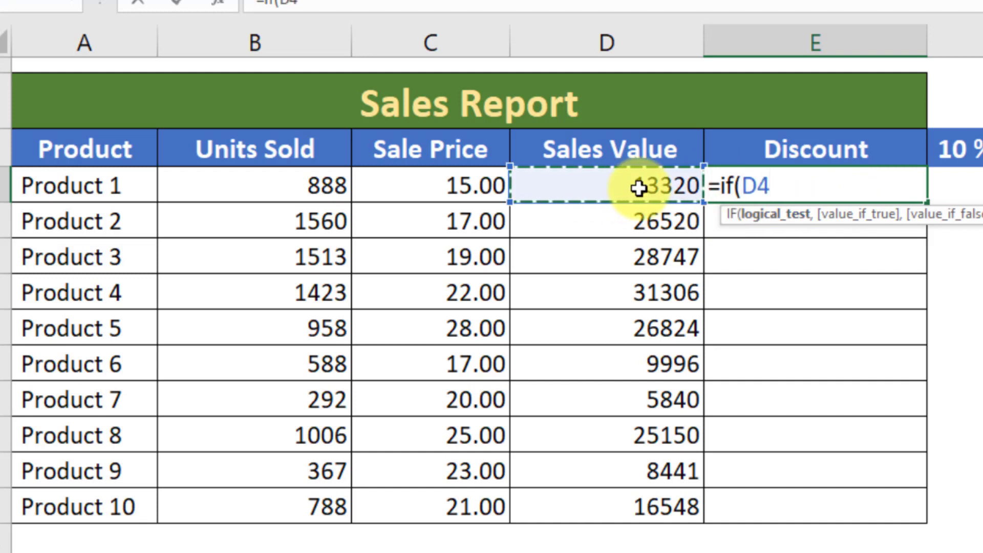
{"action": "type", "text": ">"}
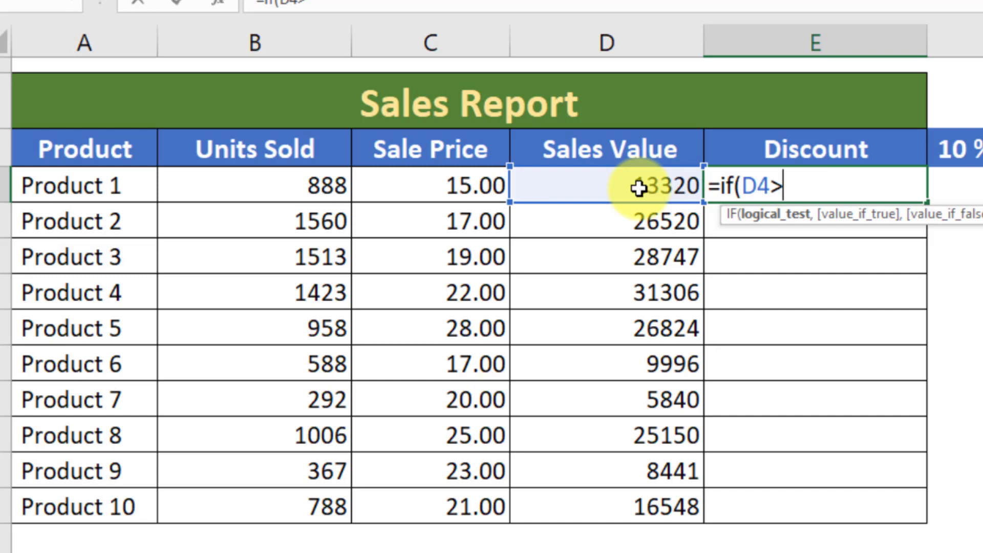
{"action": "type", "text": "1500"}
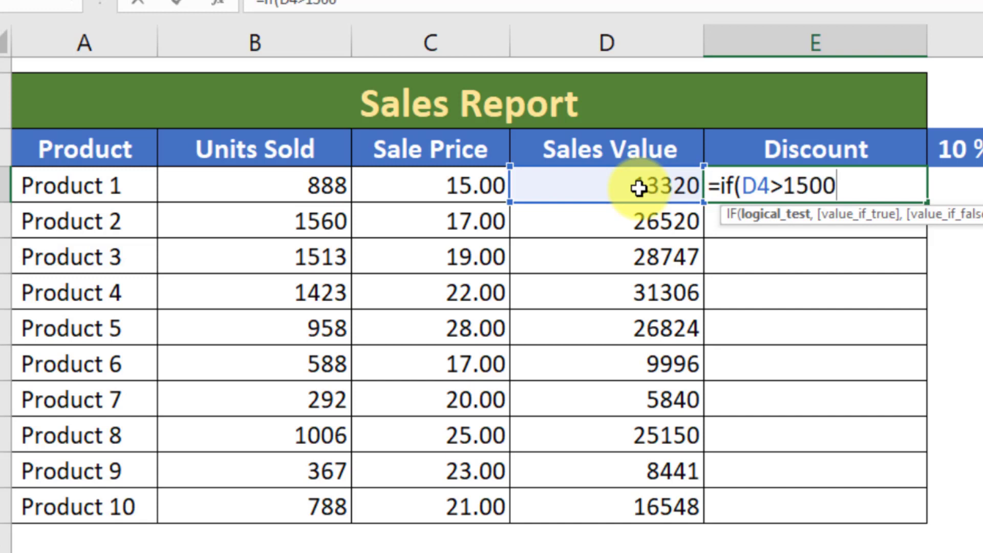
{"action": "type", "text": "0,"}
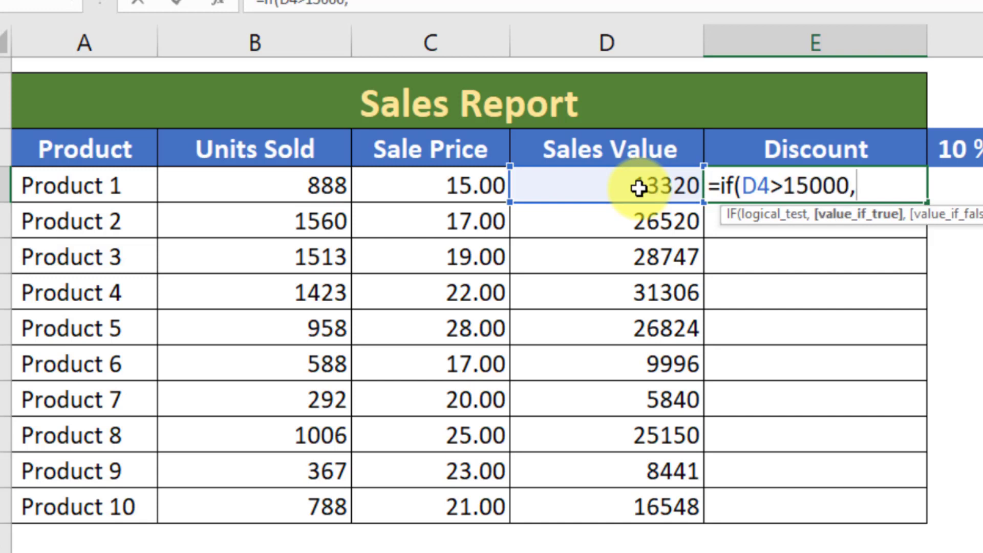
Step: Give the IF formula in E4 the text "10% Discount" as its value if true
{"action": "type", "text": "\""}
{"action": "type", "text": "Dis"}
{"action": "key", "text": "BackSpace"}
{"action": "key", "text": "BackSpace"}
{"action": "key", "text": "BackSpace"}
{"action": "type", "text": "10% Disc"}
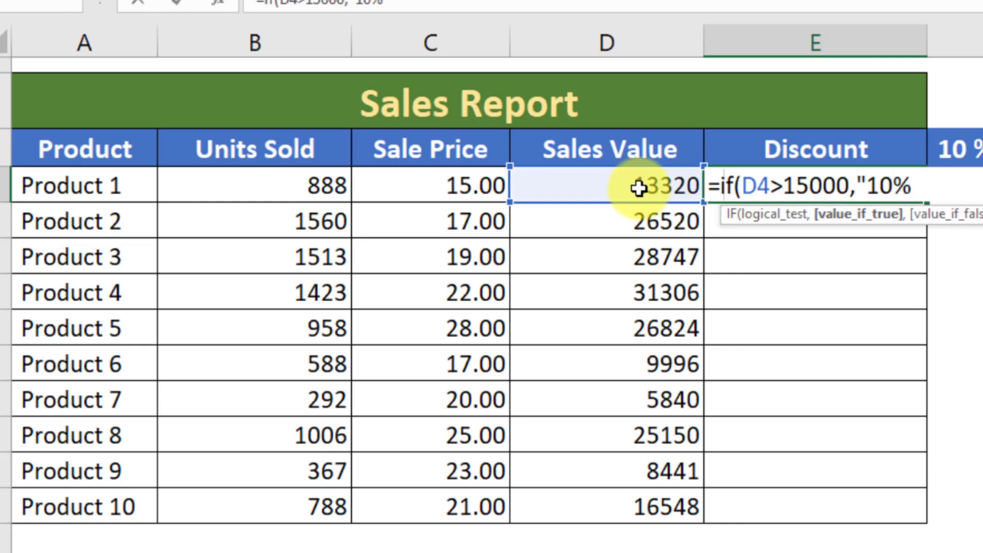
{"action": "type", "text": "ount\""}
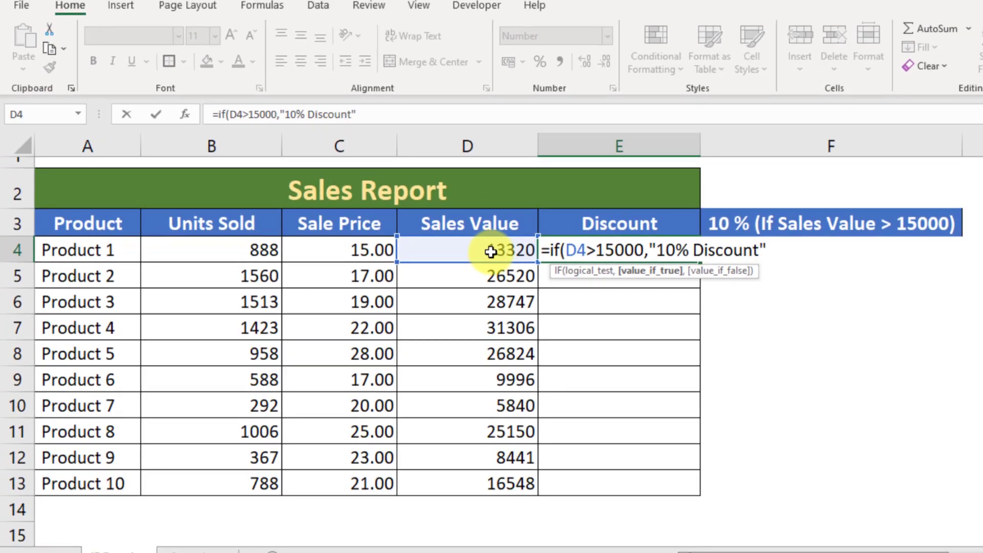
Step: Add "No Discount" as the value if false and complete the IF formula in E4
{"action": "type", "text": ","}
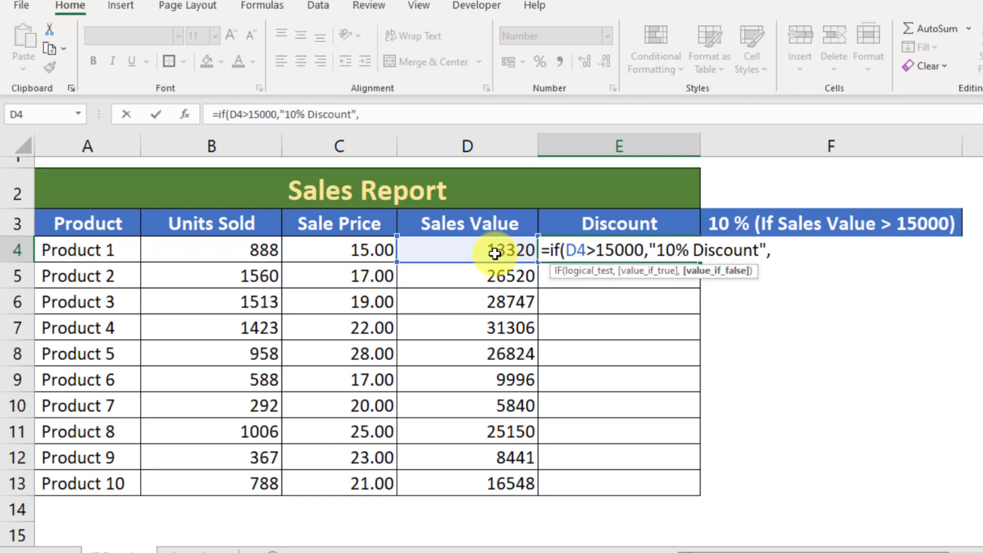
{"action": "type", "text": "\"No Di"}
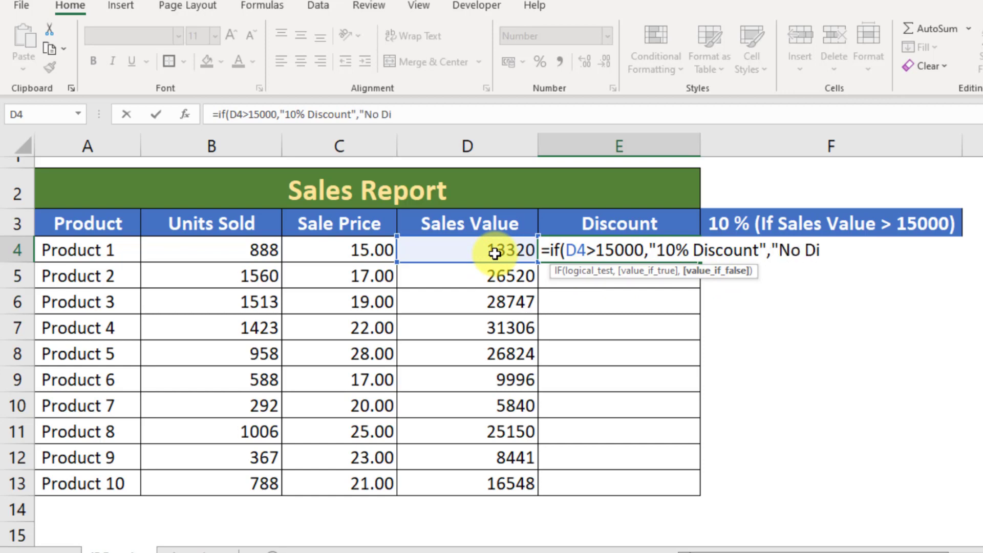
{"action": "type", "text": "scount\""}
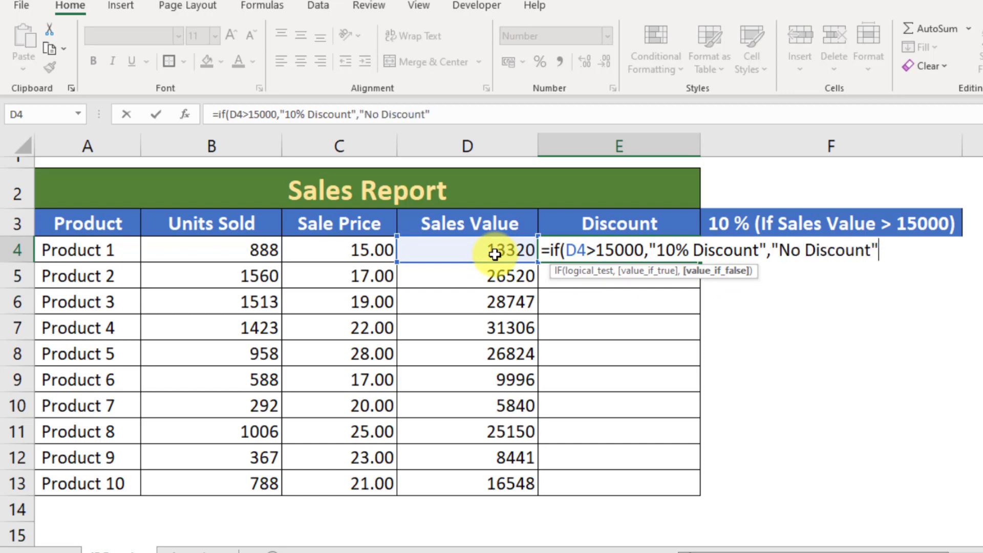
{"action": "type", "text": ")"}
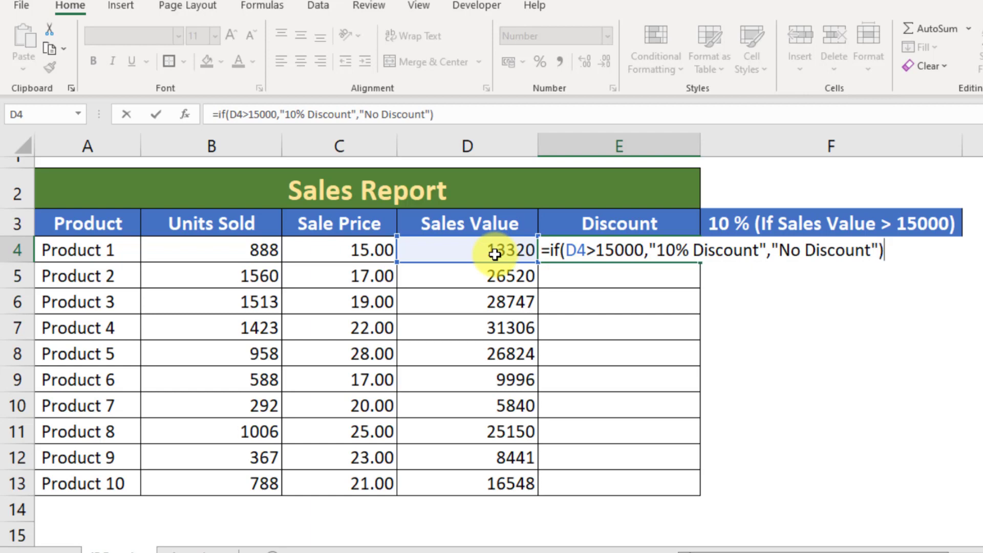
{"action": "key", "text": "Return"}
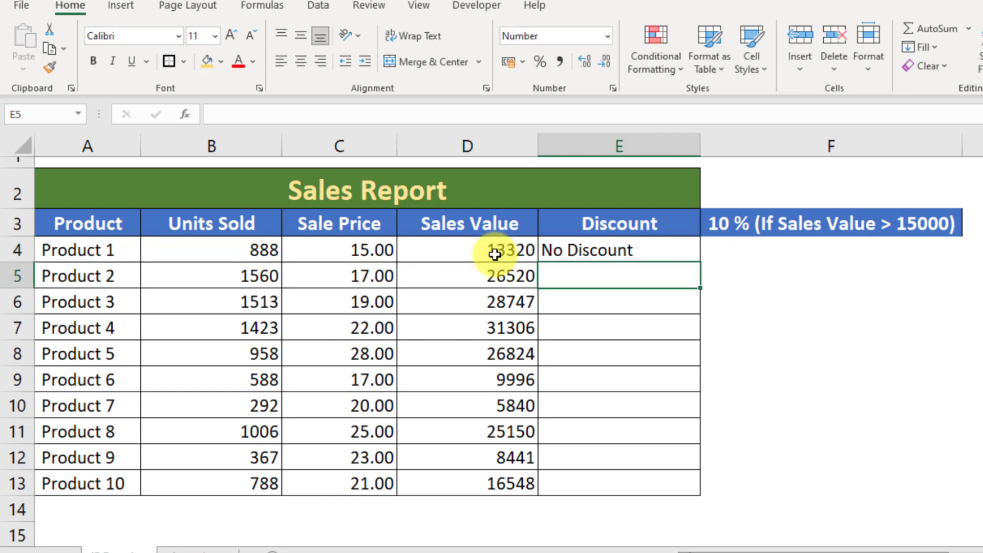
Step: Check Product 1's discount formula and Sales Value, and fill the formula from E4 down to Product 10 in E13
{"action": "left_click", "coordinate": [642, 244]}
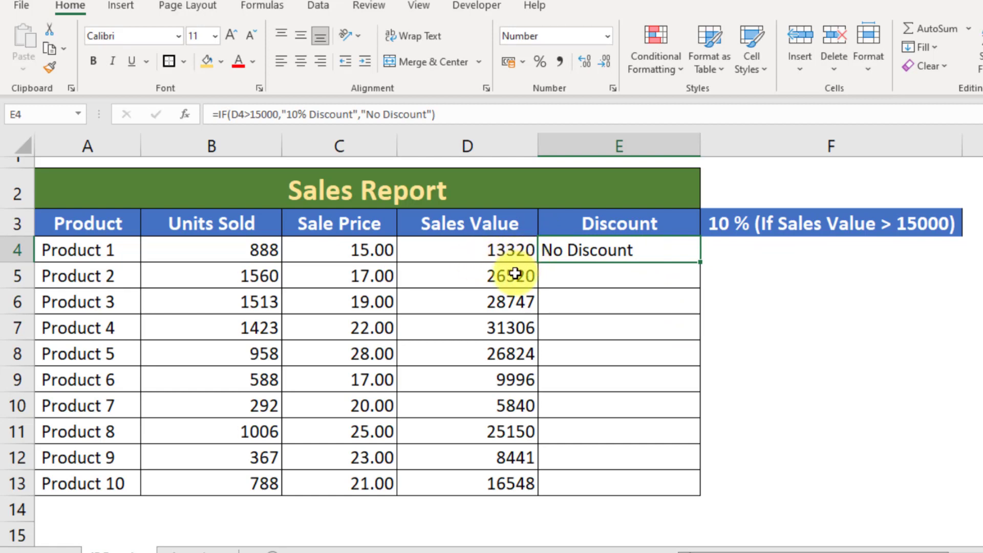
{"action": "left_click", "coordinate": [519, 248]}
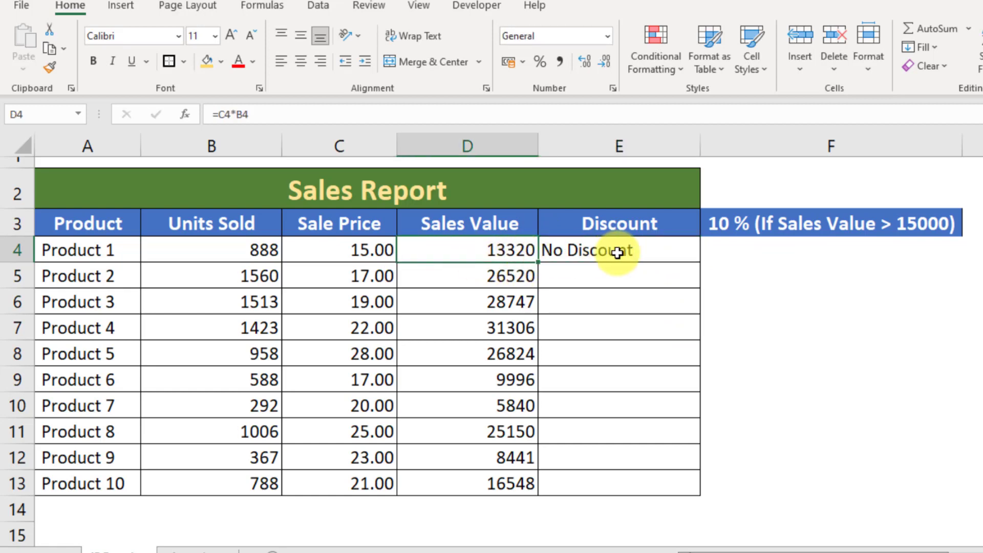
{"action": "left_click", "coordinate": [632, 250]}
{"action": "left_click_drag", "start_coordinate": [700, 262], "coordinate": [699, 490]}
Step: Compare the filled Discount cells with the Sales Values of Products 2 to 5, Product 8 and Product 10
{"action": "left_click", "coordinate": [558, 274]}
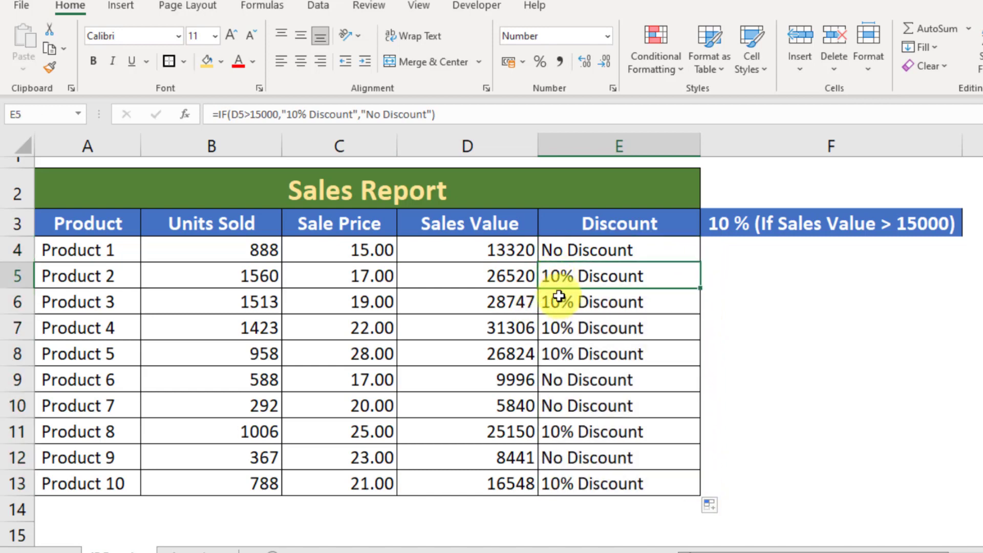
{"action": "left_click", "coordinate": [559, 297]}
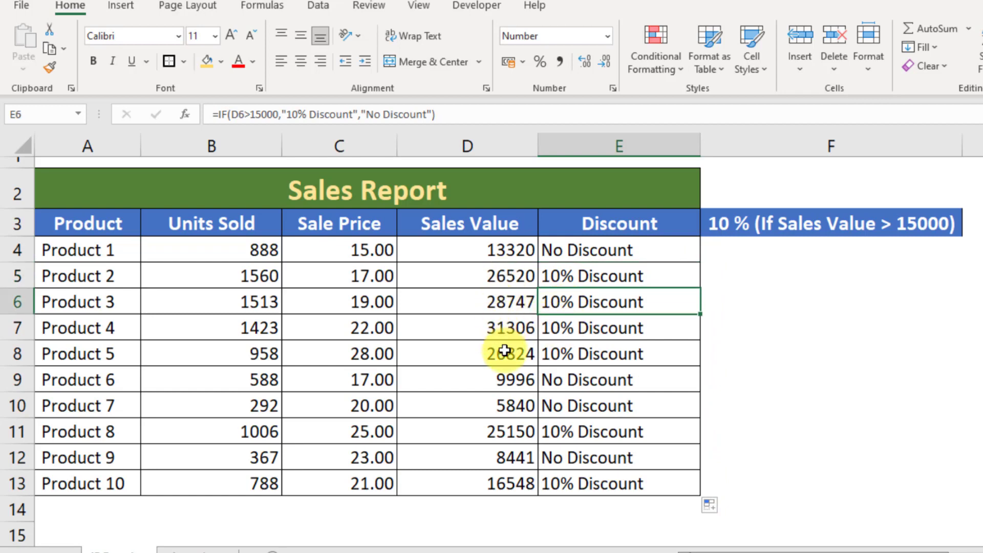
{"action": "left_click_drag", "start_coordinate": [505, 350], "coordinate": [515, 279]}
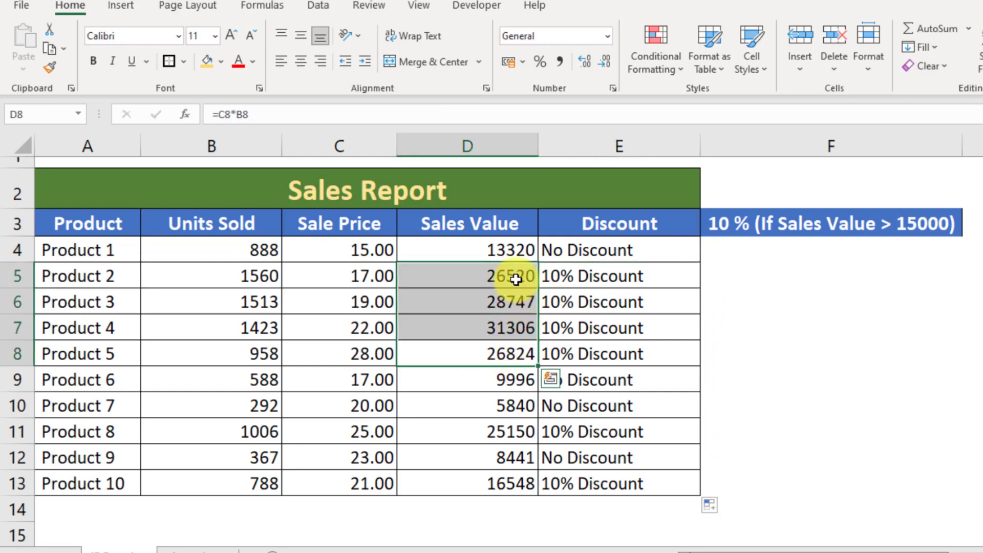
{"action": "left_click", "coordinate": [510, 431]}
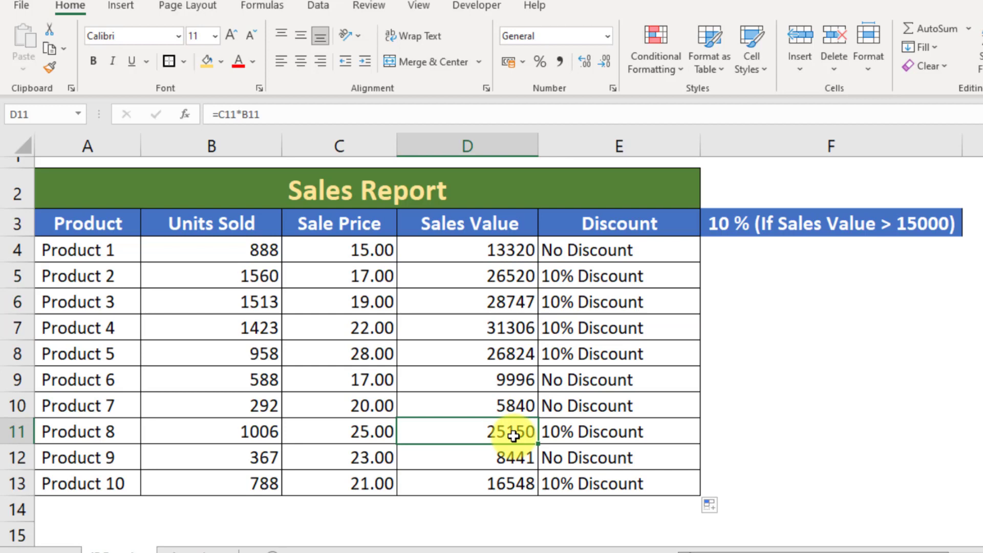
{"action": "left_click", "coordinate": [505, 484]}
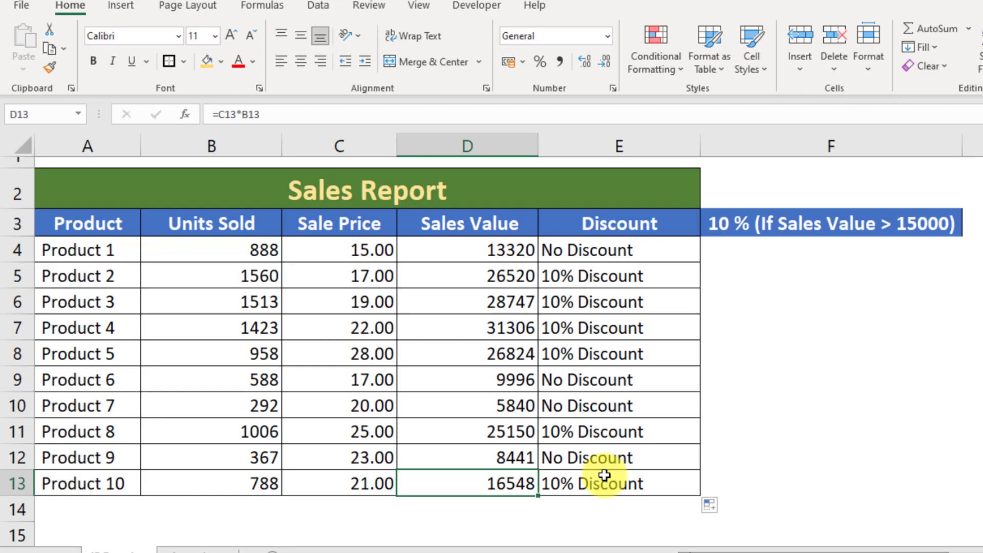
Step: Clear the Discount cells E4:E13 and start a new IF formula in E4 testing whether D4 is greater than 15000
{"action": "left_click_drag", "start_coordinate": [615, 250], "coordinate": [616, 481]}
{"action": "key", "text": "Delete"}
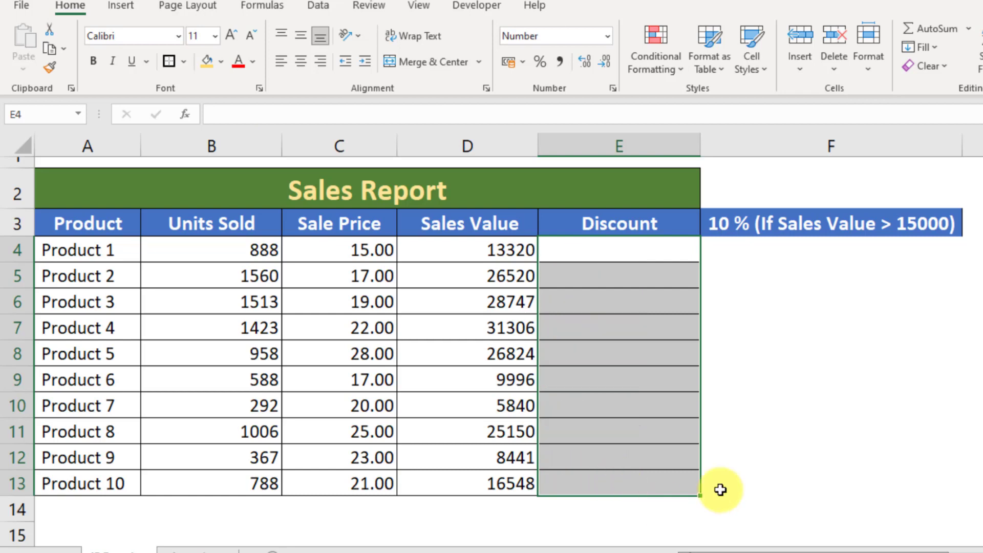
{"action": "left_click", "coordinate": [605, 250]}
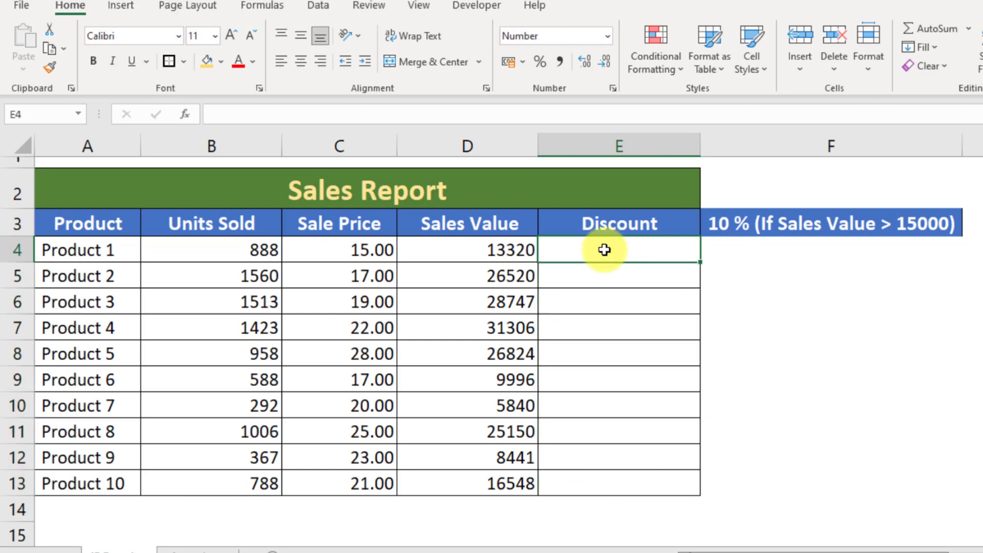
{"action": "type", "text": "="}
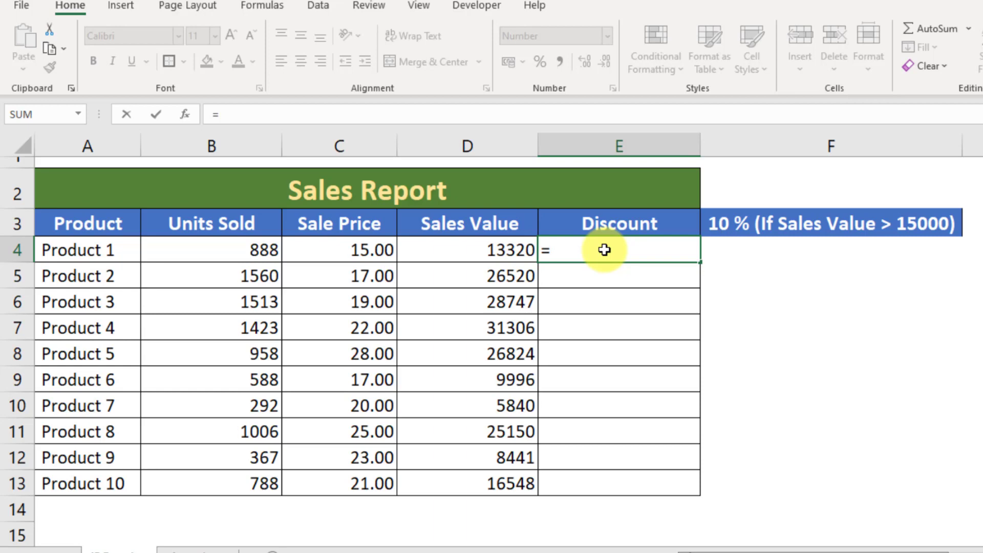
{"action": "type", "text": "if"}
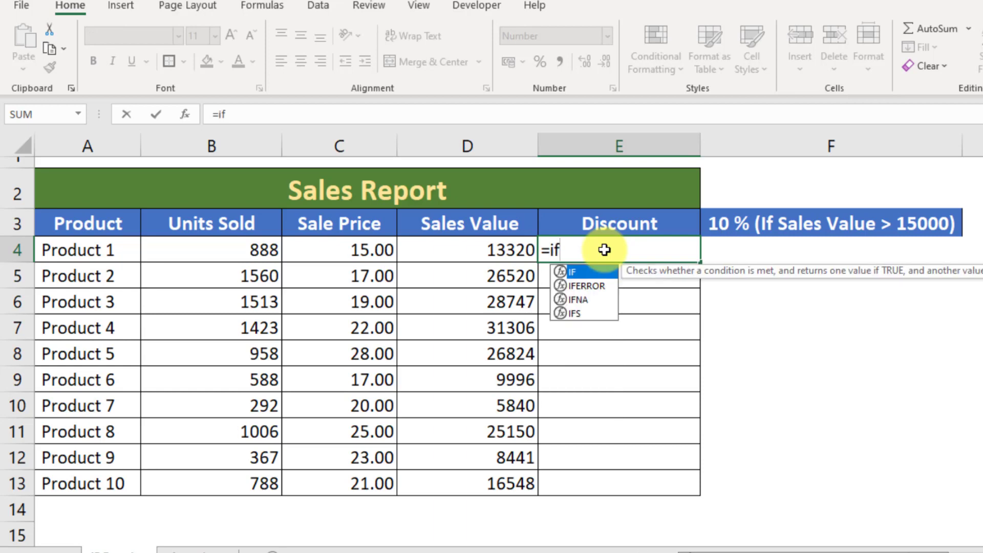
{"action": "key", "text": "Tab"}
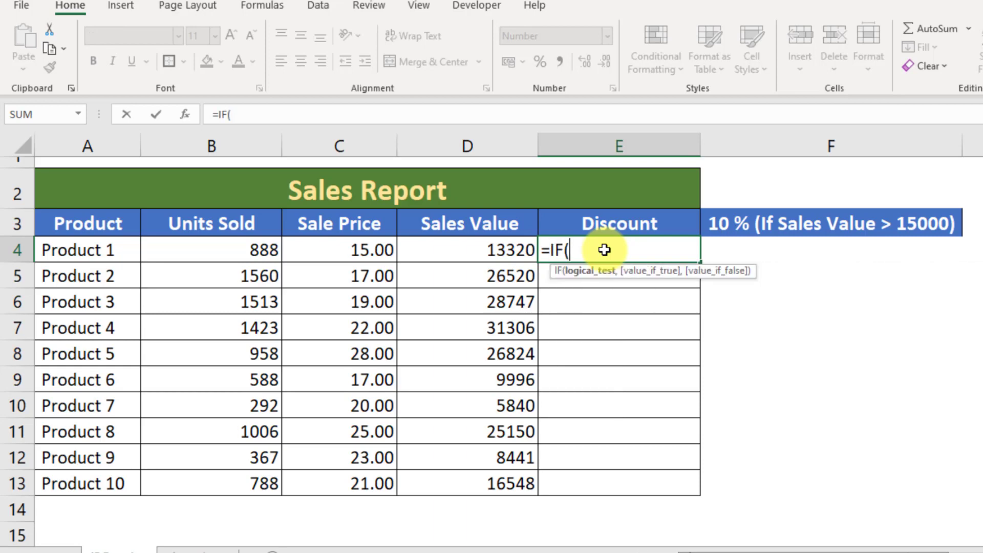
{"action": "key", "text": "Left"}
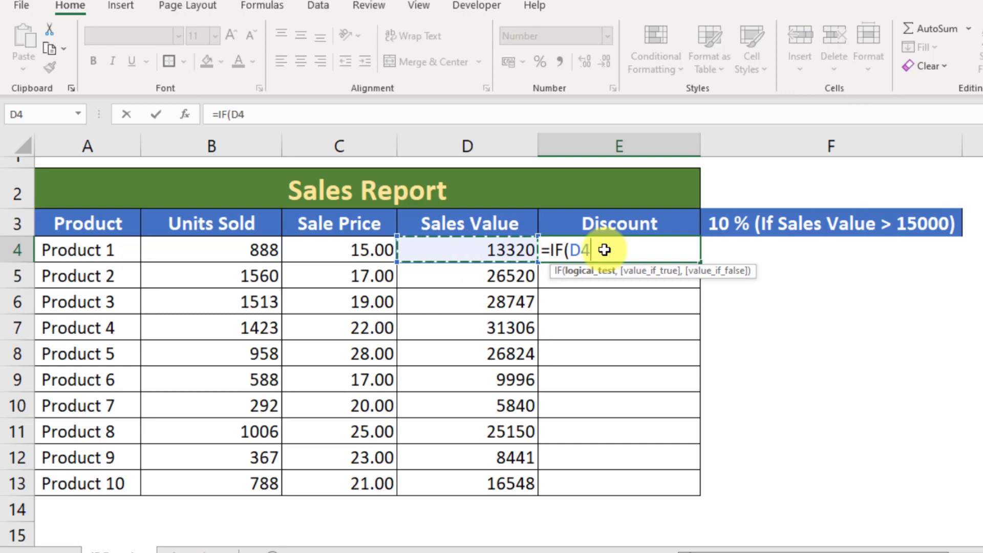
{"action": "type", "text": ">15000"}
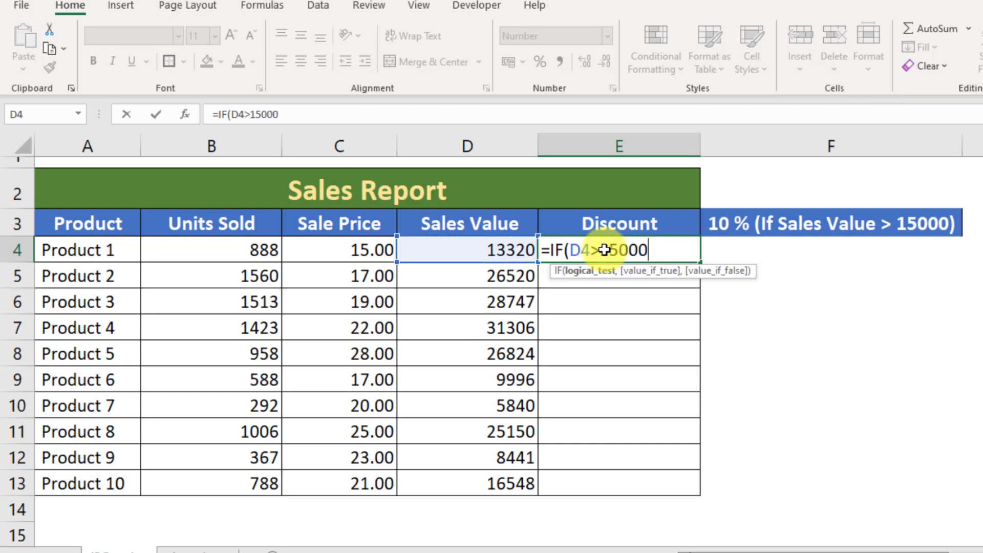
{"action": "type", "text": ","}
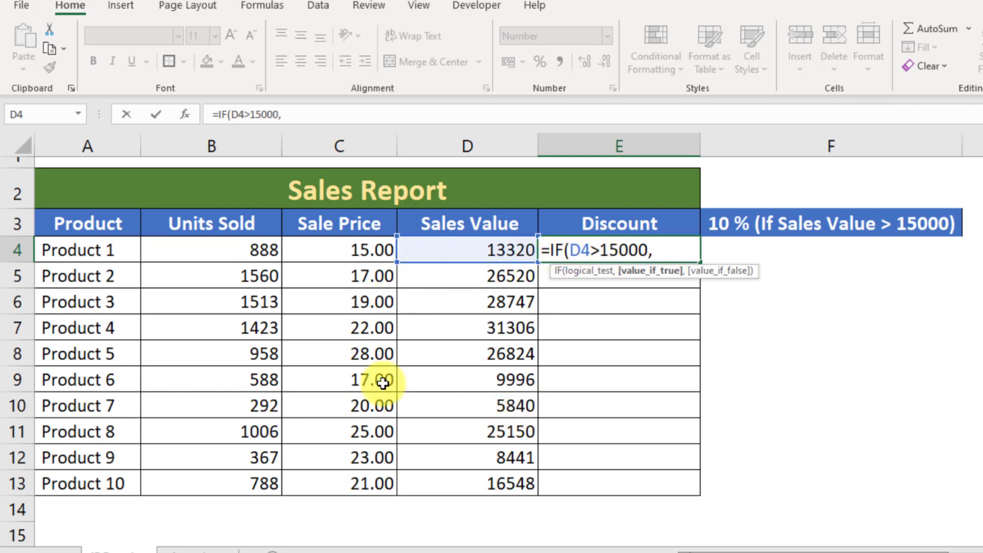
Step: Complete the IF formula in E4 with D4*10% if true and empty text "" if false, and fill it down to E13
{"action": "left_click", "coordinate": [510, 255]}
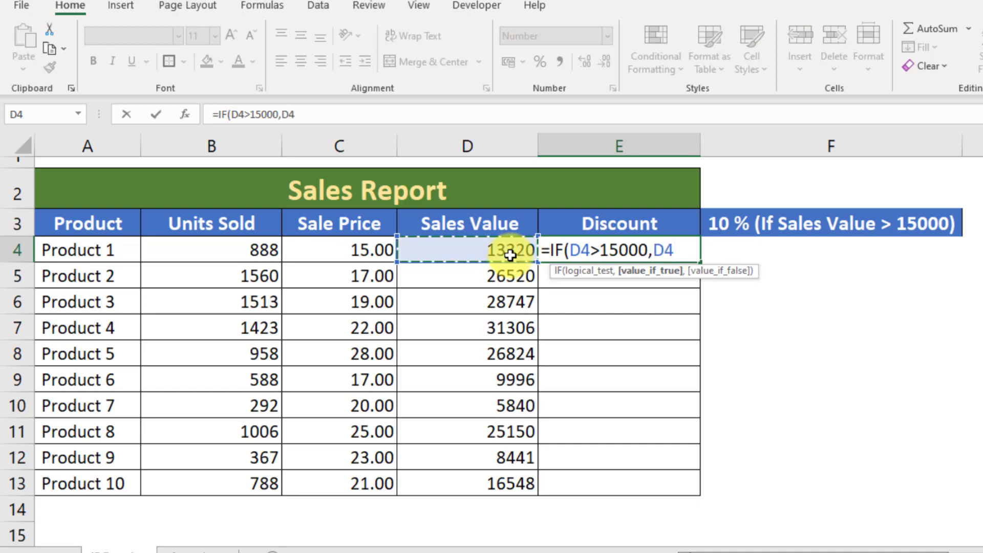
{"action": "type", "text": "*"}
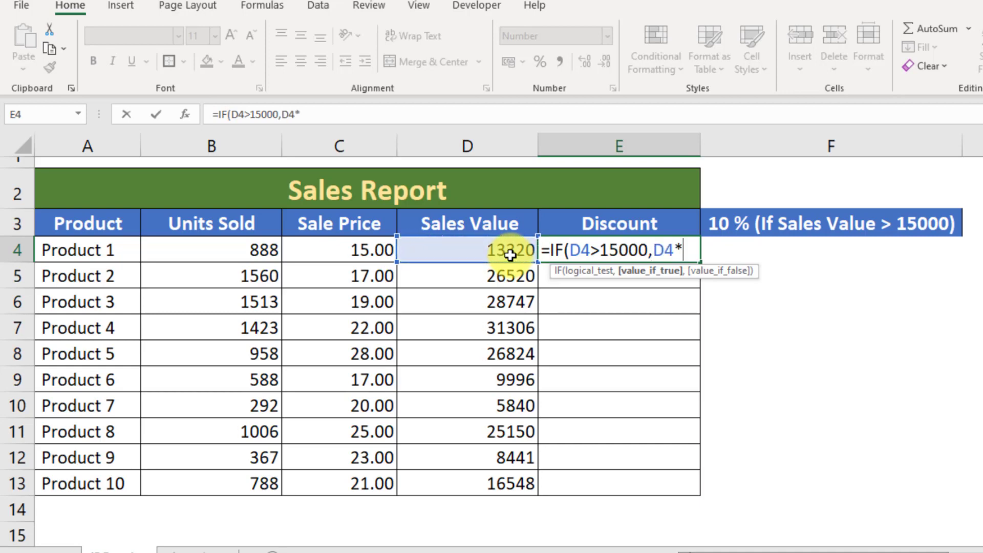
{"action": "type", "text": "10%"}
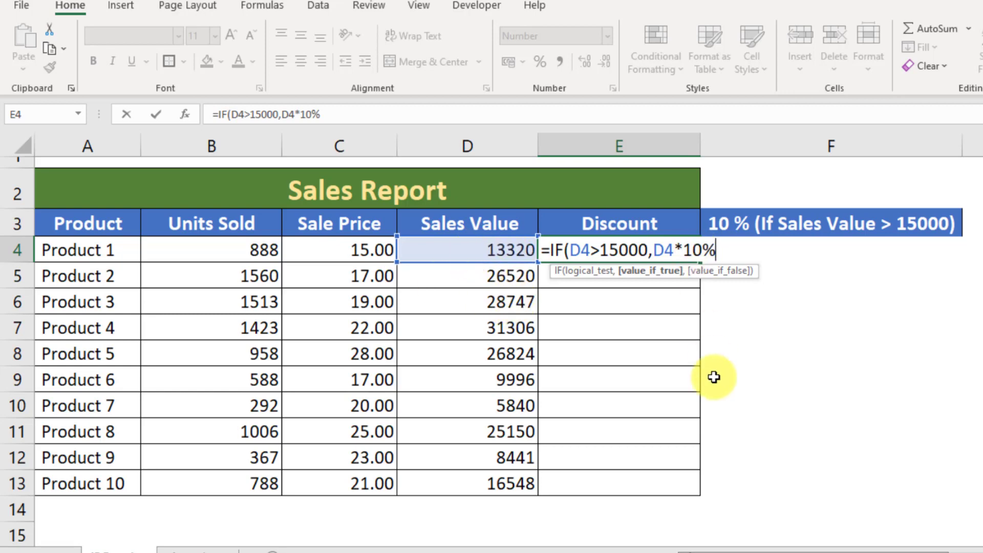
{"action": "type", "text": ","}
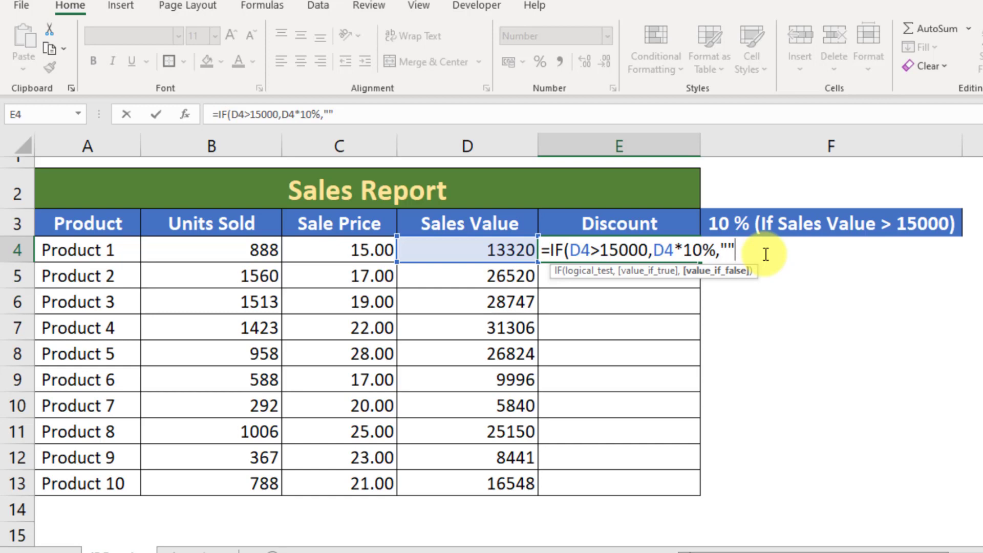
{"action": "type", "text": ")"}
{"action": "key", "text": "Return"}
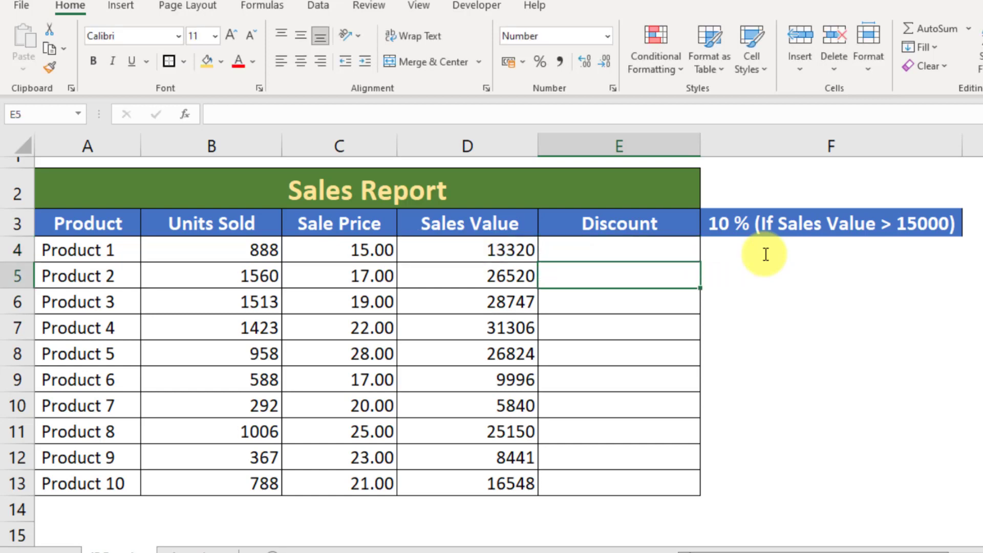
{"action": "left_click", "coordinate": [623, 251]}
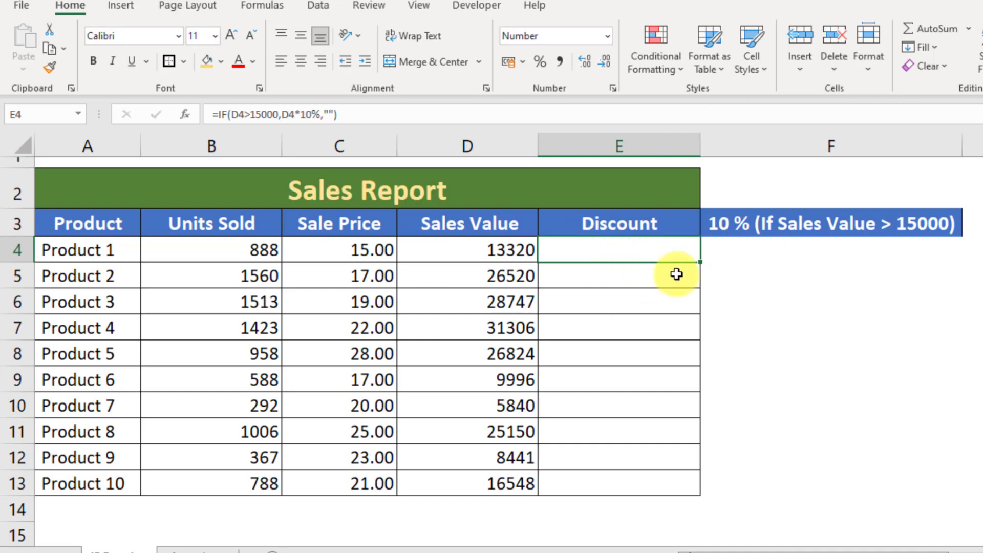
{"action": "left_click_drag", "start_coordinate": [699, 262], "coordinate": [691, 491]}
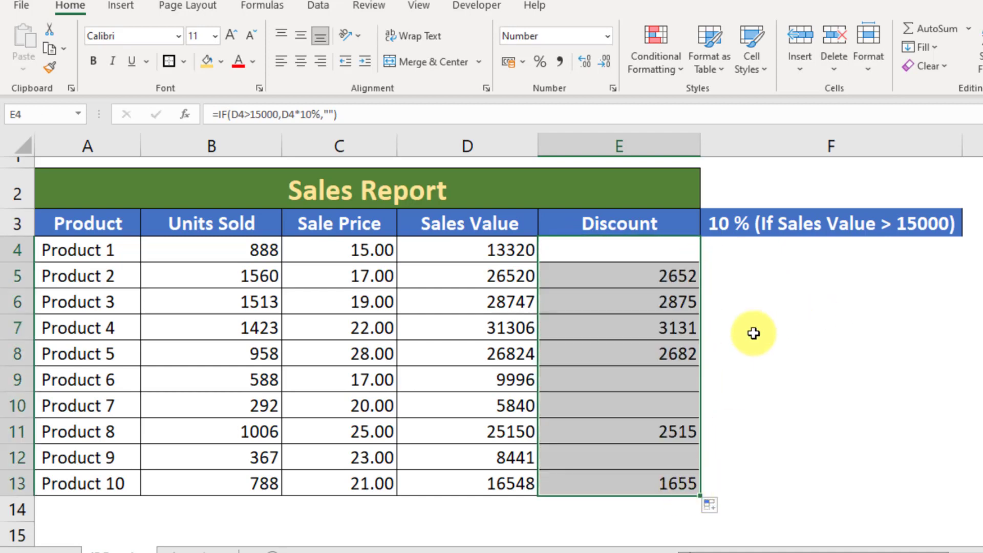
Step: Check the Sales Values of Products 2 and 4 and inspect Product 2's discount formula in E5
{"action": "left_click", "coordinate": [502, 279]}
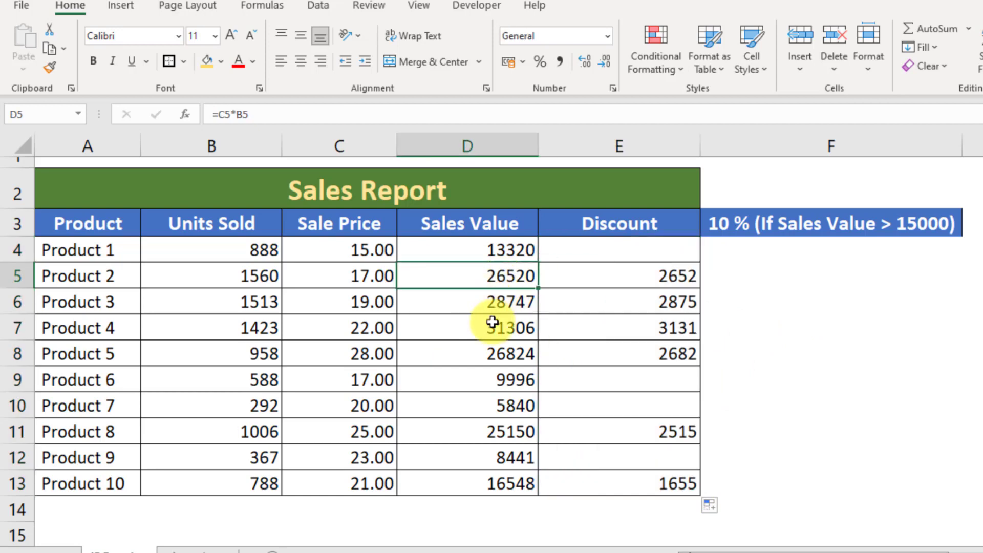
{"action": "left_click", "coordinate": [473, 325]}
{"action": "left_click", "coordinate": [648, 276]}
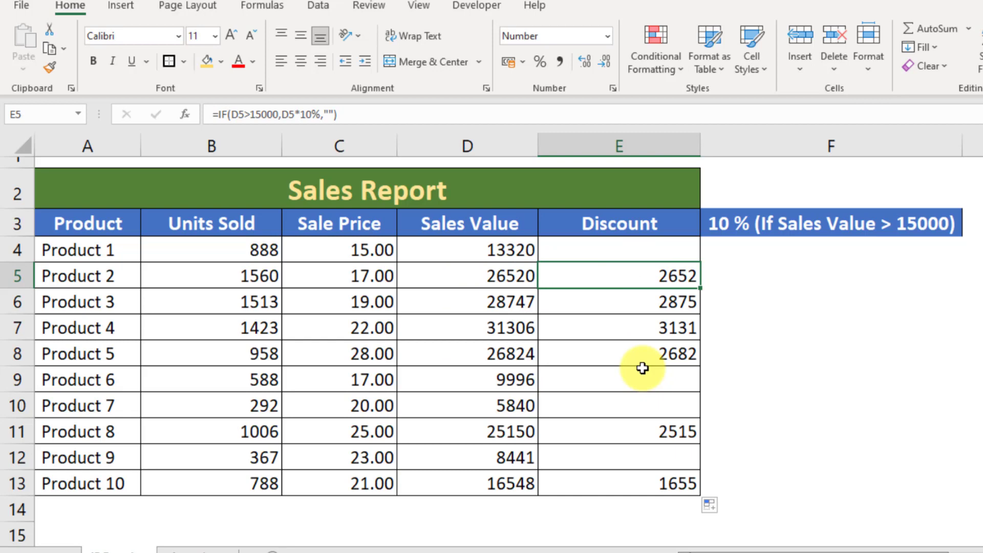
{"action": "double_click", "coordinate": [634, 277]}
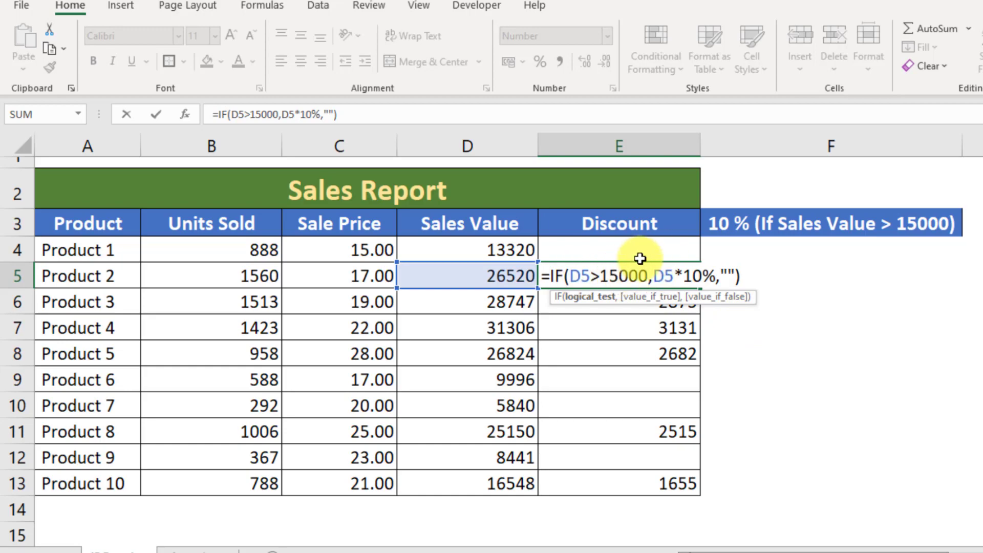
{"action": "key", "text": "Return"}
Step: Open the If Function 1 sheet and review the ledger's debit amounts for sales and credit amounts for payments received
{"action": "key", "text": "ctrl+Page_Down"}
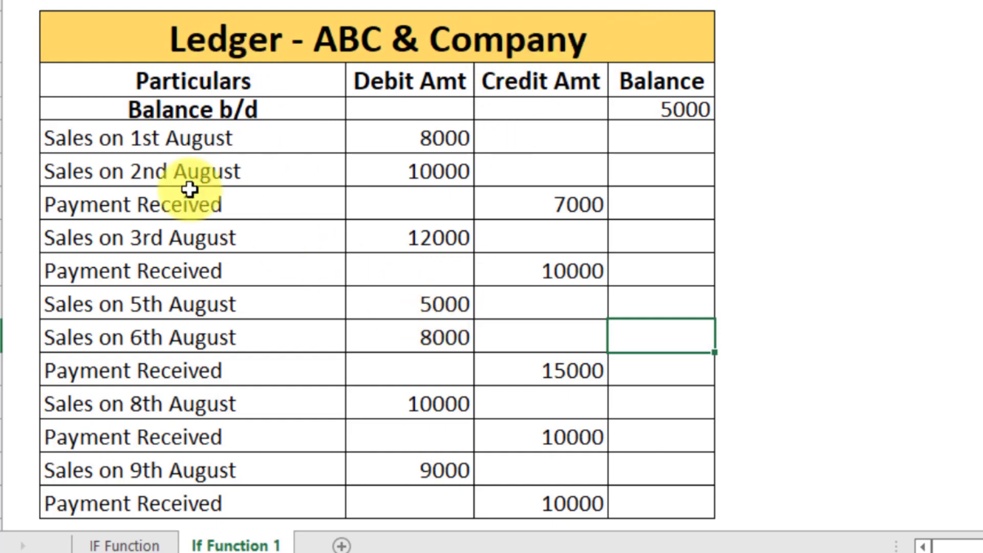
{"action": "left_click", "coordinate": [449, 136]}
{"action": "left_click", "coordinate": [434, 179]}
{"action": "left_click", "coordinate": [430, 233]}
{"action": "left_click", "coordinate": [438, 269]}
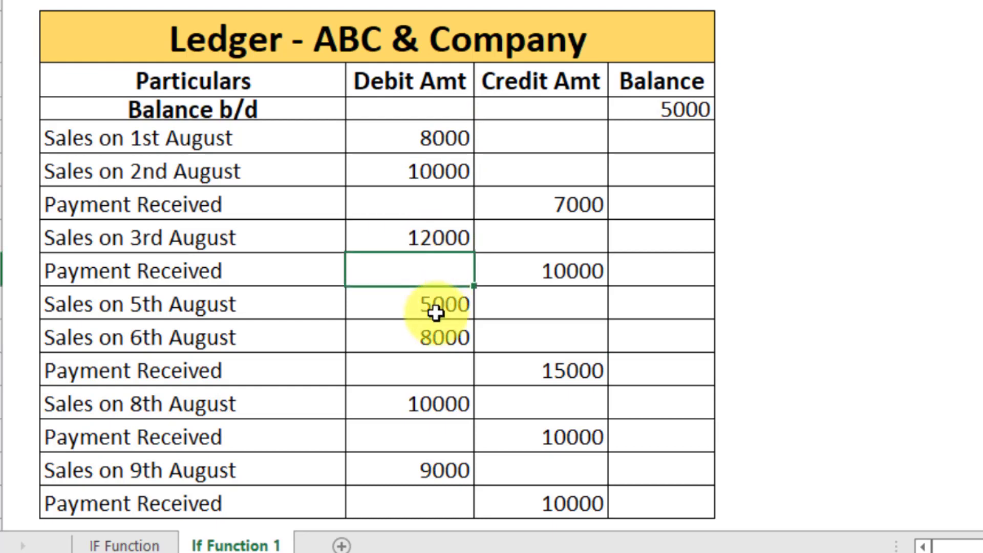
{"action": "left_click", "coordinate": [433, 334]}
{"action": "left_click", "coordinate": [142, 268]}
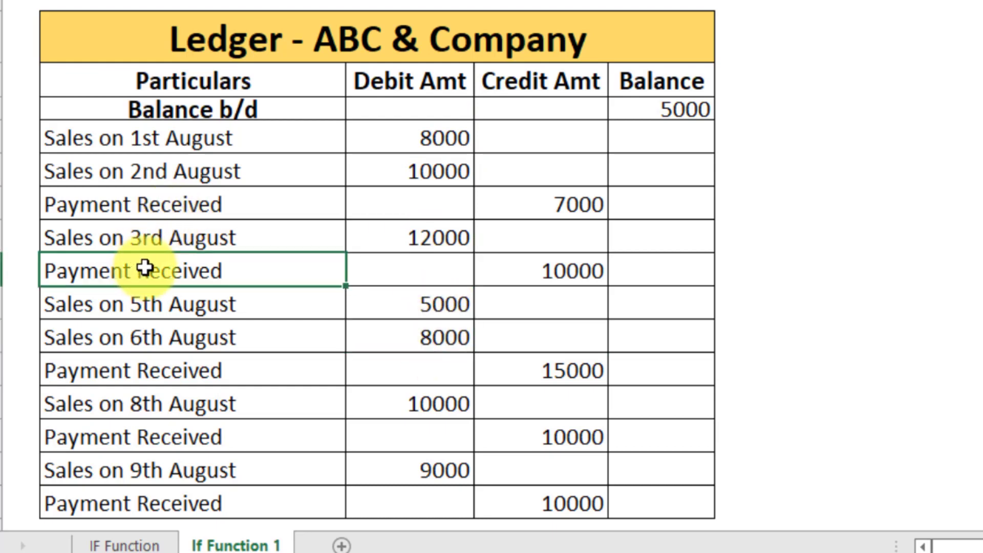
{"action": "left_click", "coordinate": [556, 273]}
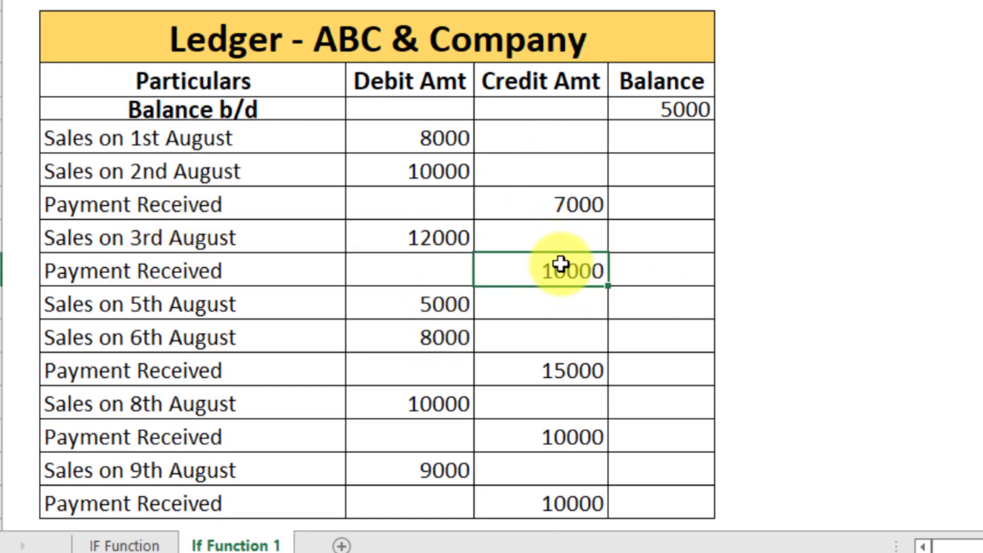
Step: Examine the opening balance, the 1st August debit and the first payment's credit as the amounts behind the Balance column
{"action": "left_click", "coordinate": [691, 138]}
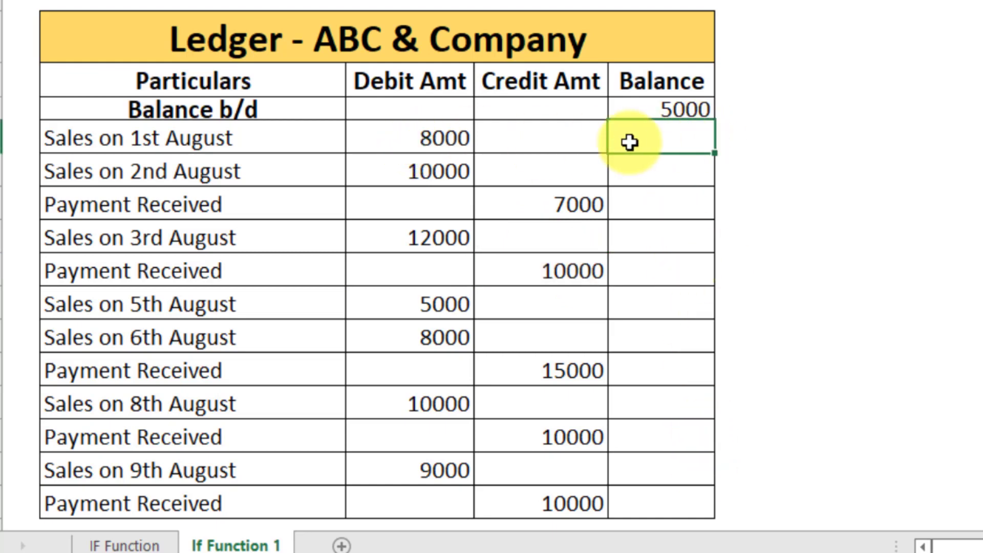
{"action": "left_click", "coordinate": [433, 143]}
{"action": "left_click", "coordinate": [680, 111]}
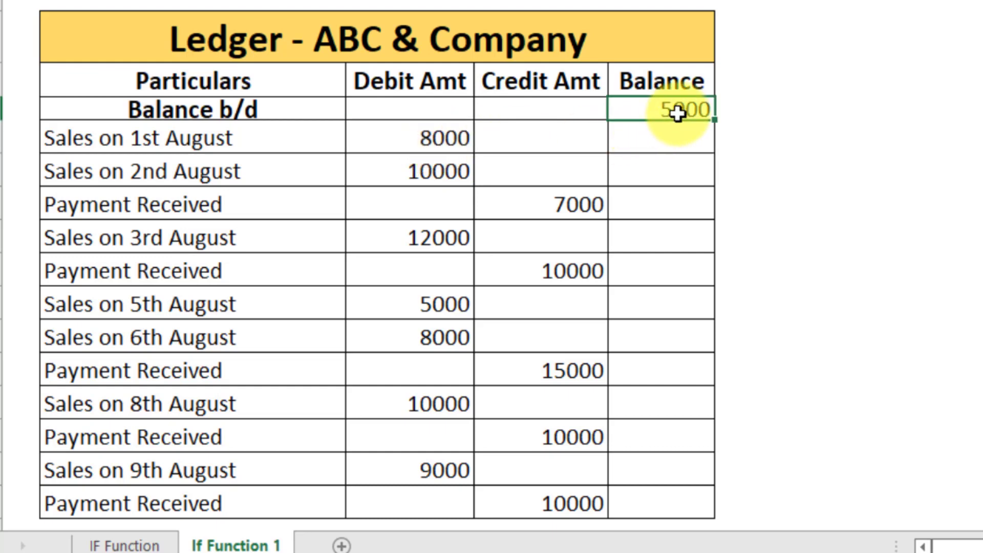
{"action": "left_click", "coordinate": [444, 145]}
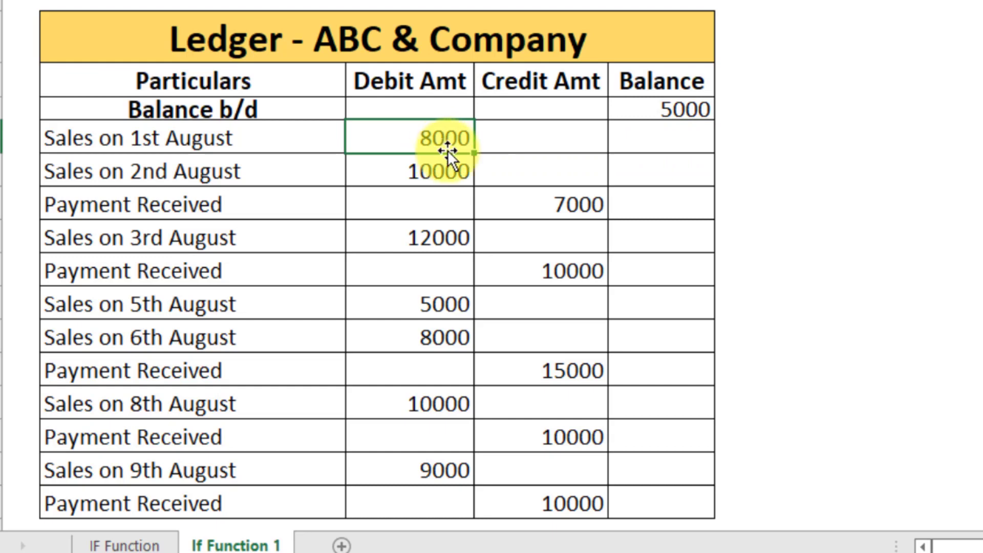
{"action": "left_click", "coordinate": [564, 208]}
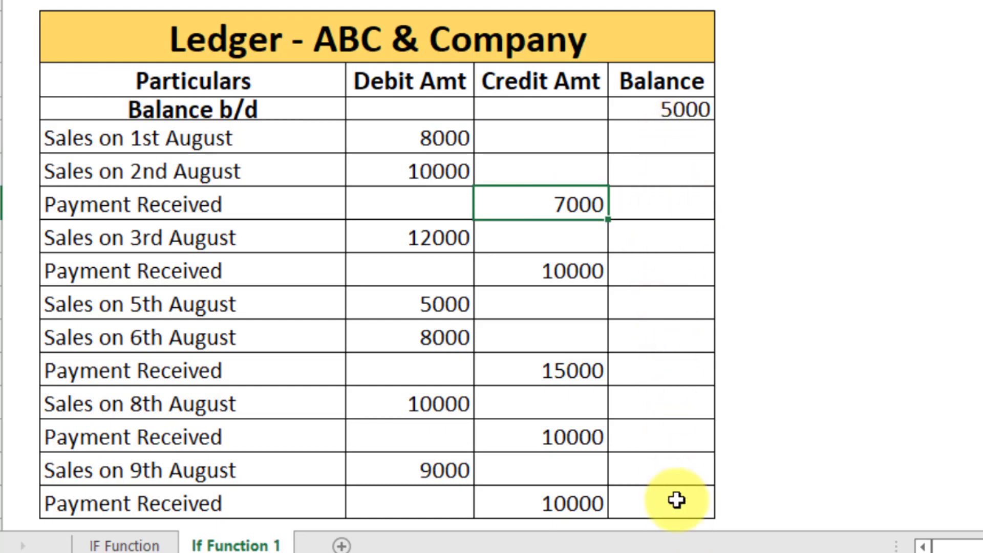
Step: Start an IF formula in the Balance cell for Sales on 1st August testing whether debit cell C21 is blank (C21="")
{"action": "left_click", "coordinate": [665, 143]}
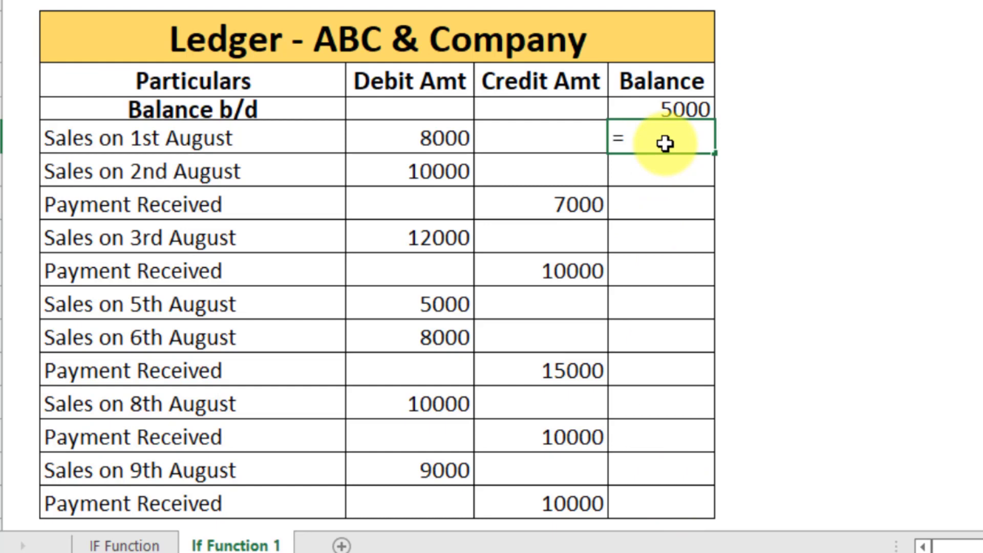
{"action": "type", "text": "=if"}
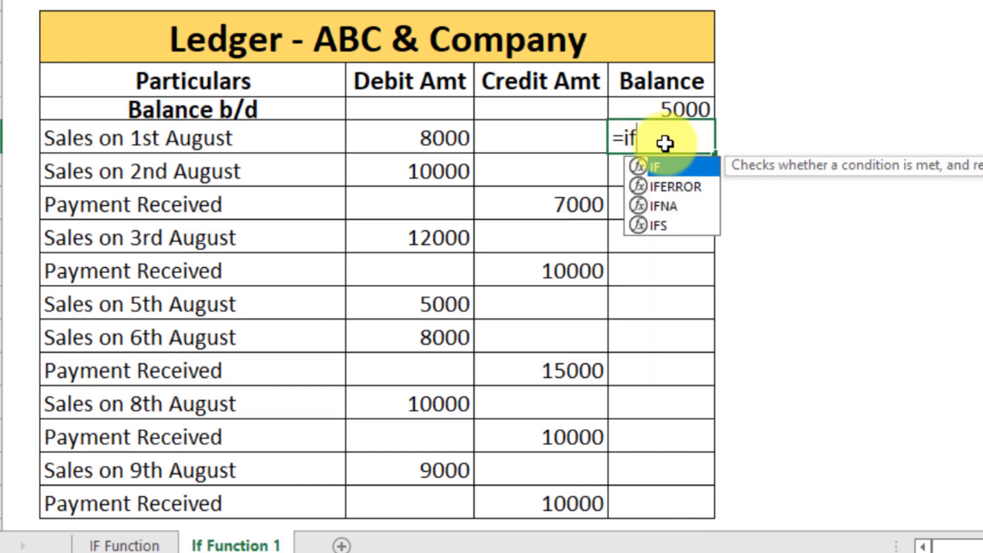
{"action": "type", "text": "("}
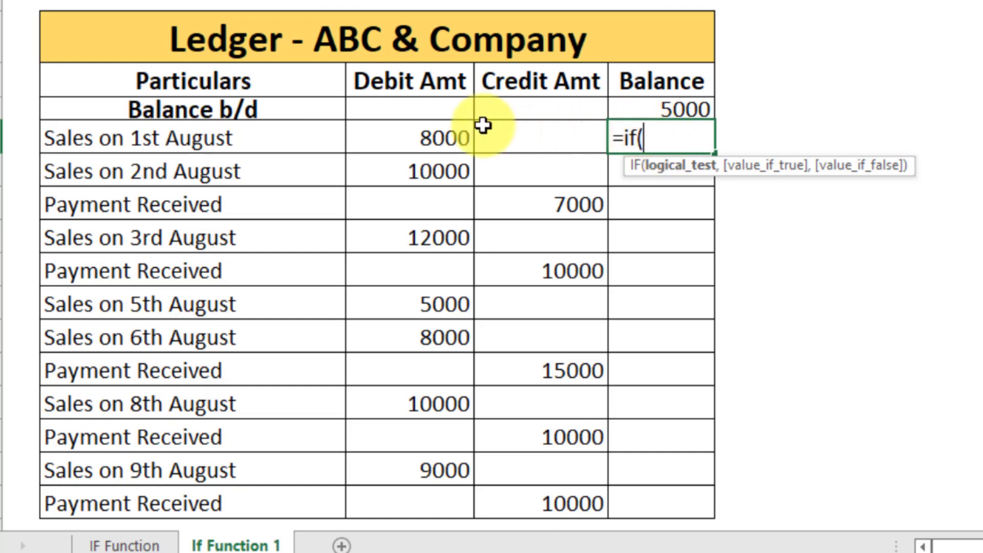
{"action": "left_click", "coordinate": [416, 138]}
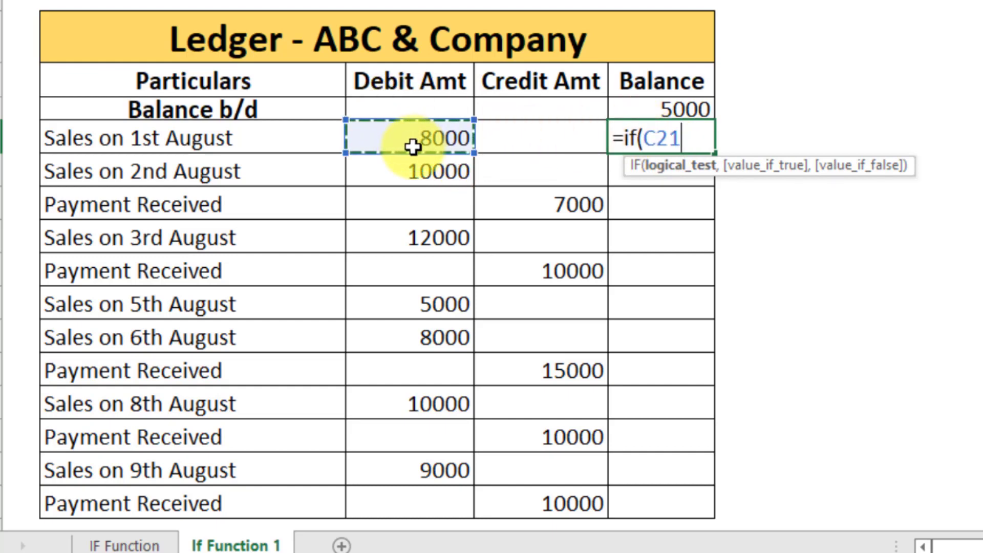
{"action": "type", "text": "=\"\""}
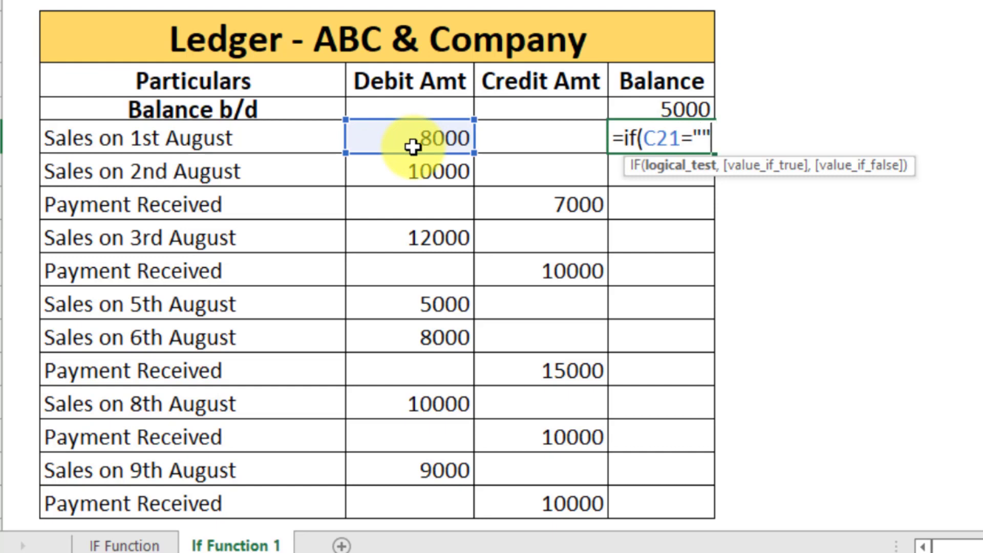
Step: Complete the Balance formula with -1*D21 as the value if true and C21 as the value if false
{"action": "type", "text": ",-1"}
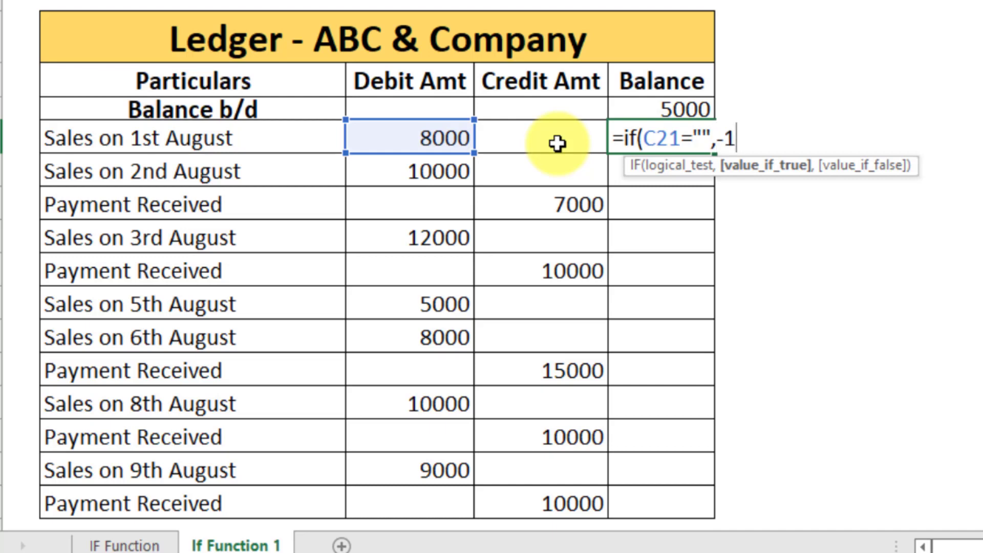
{"action": "type", "text": "*"}
{"action": "scroll", "coordinate": [557, 144], "scroll_direction": "up", "scroll_amount": 1}
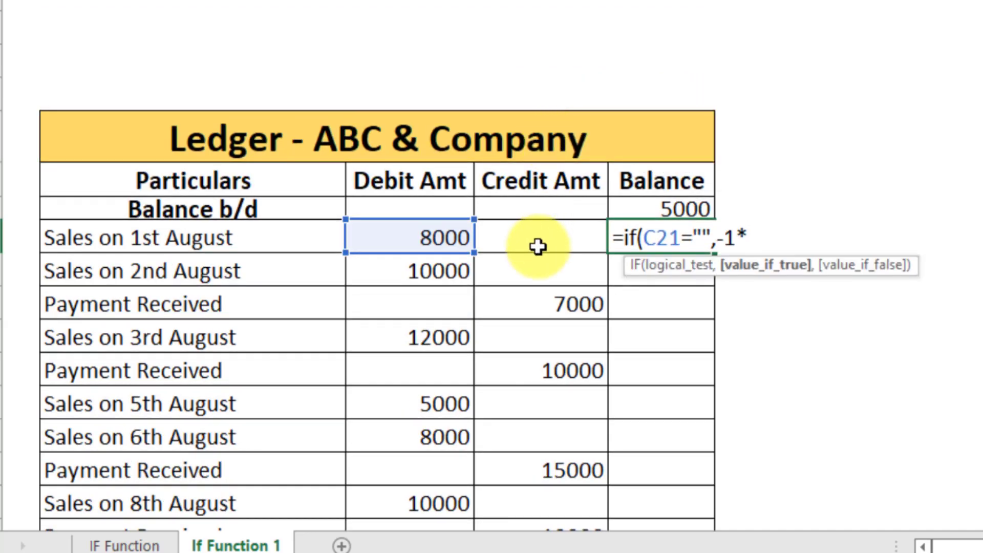
{"action": "left_click", "coordinate": [538, 246]}
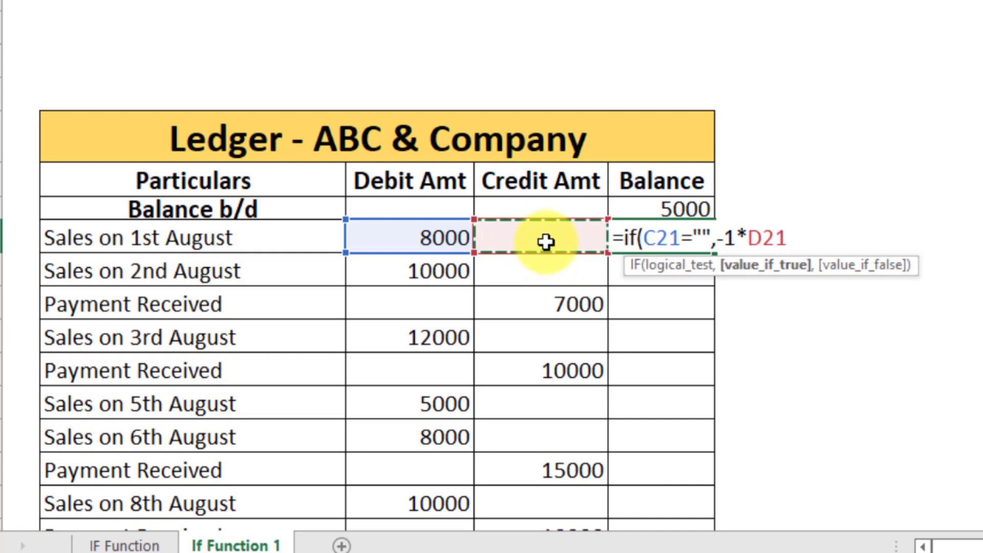
{"action": "scroll", "coordinate": [545, 246], "scroll_direction": "down", "scroll_amount": 1}
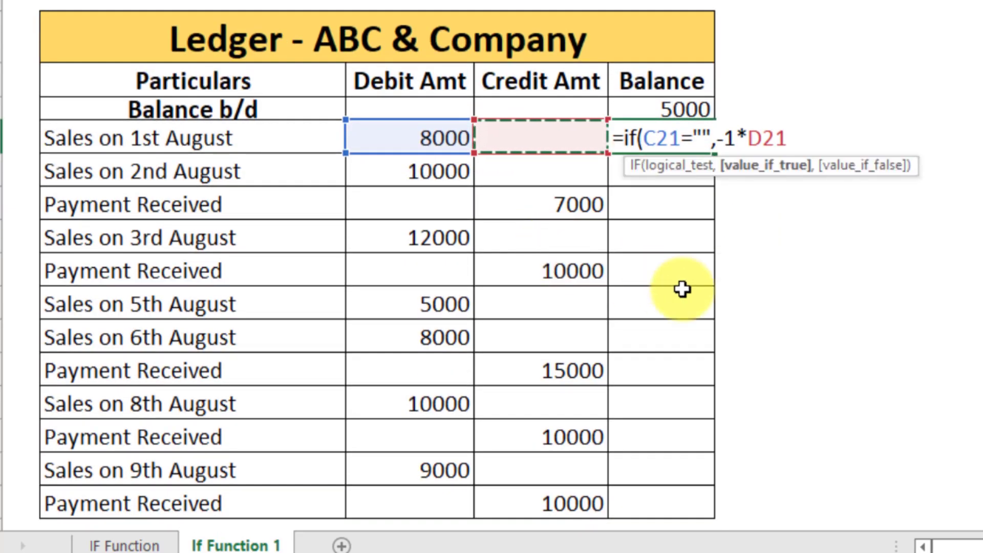
{"action": "type", "text": ","}
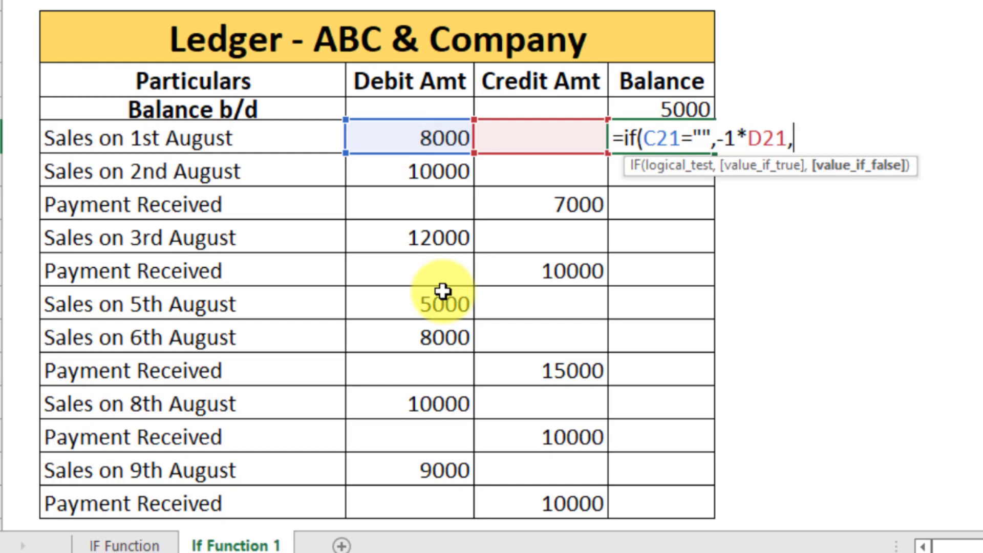
{"action": "left_click", "coordinate": [422, 134]}
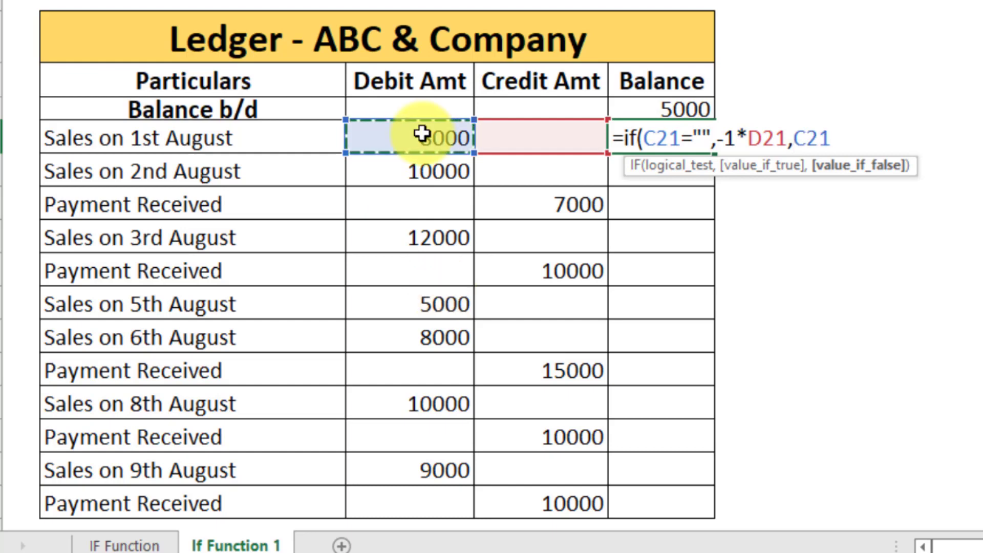
{"action": "type", "text": ")"}
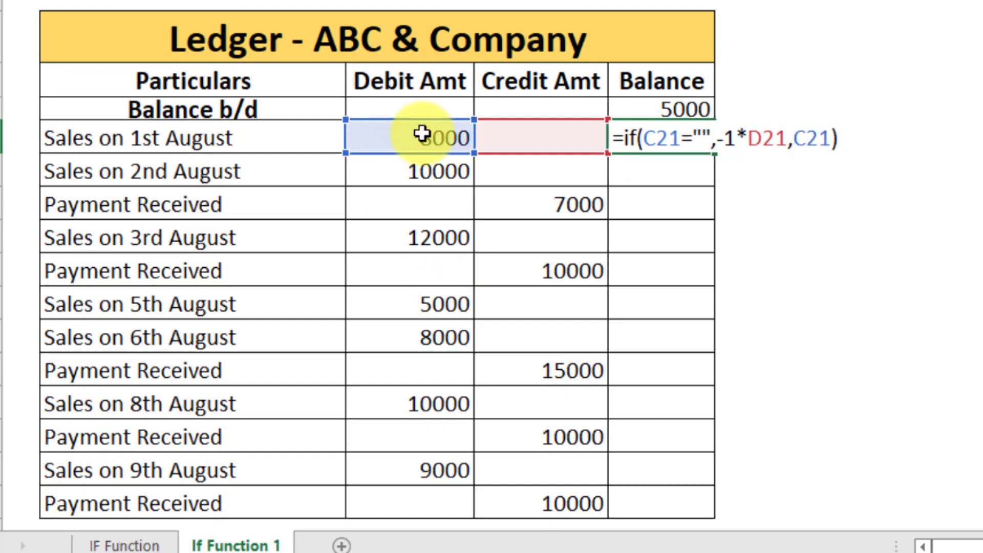
{"action": "key", "text": "Return"}
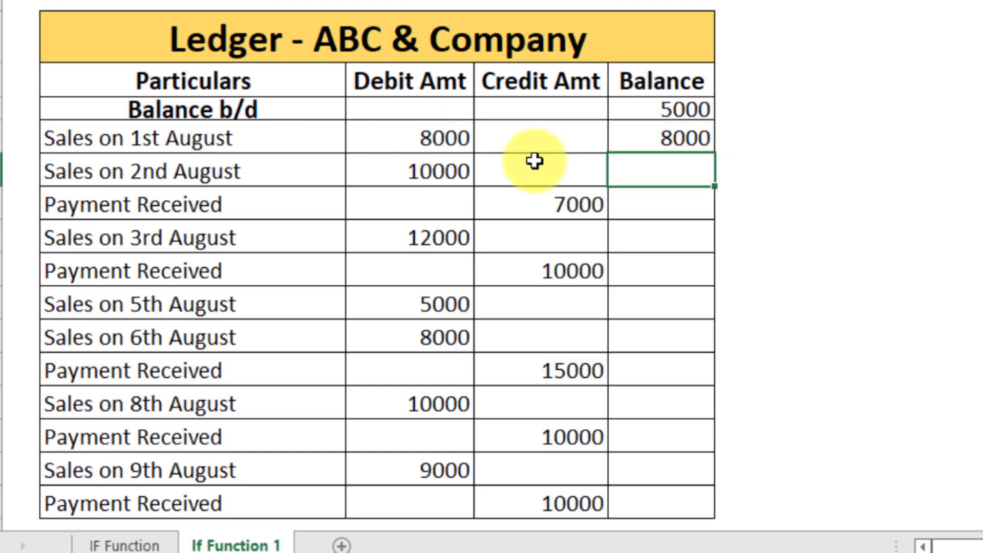
Step: Fill the Balance formula from Sales on 1st August down to the last Payment Received row
{"action": "left_click", "coordinate": [428, 136]}
{"action": "left_click", "coordinate": [699, 138]}
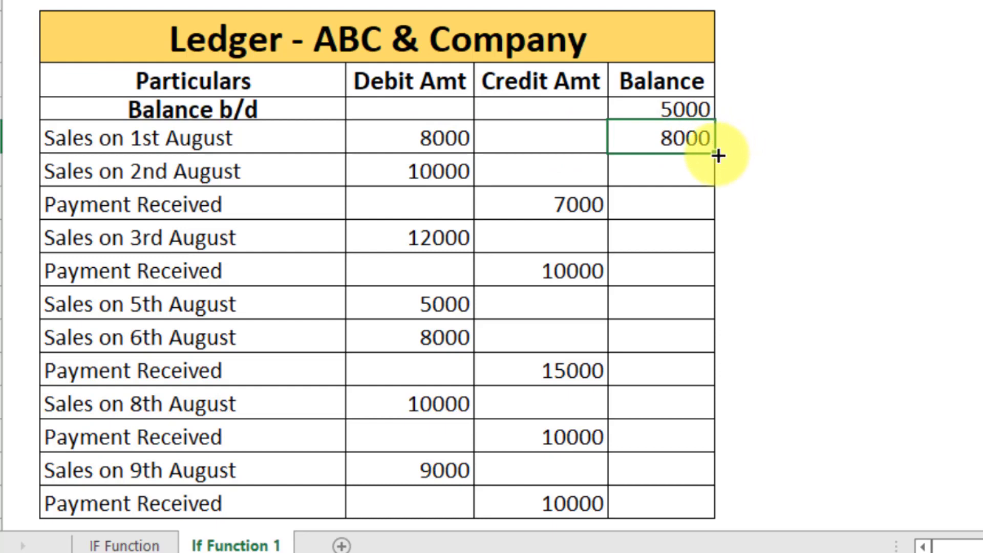
{"action": "left_click_drag", "start_coordinate": [715, 155], "coordinate": [715, 518]}
{"action": "left_click", "coordinate": [783, 151]}
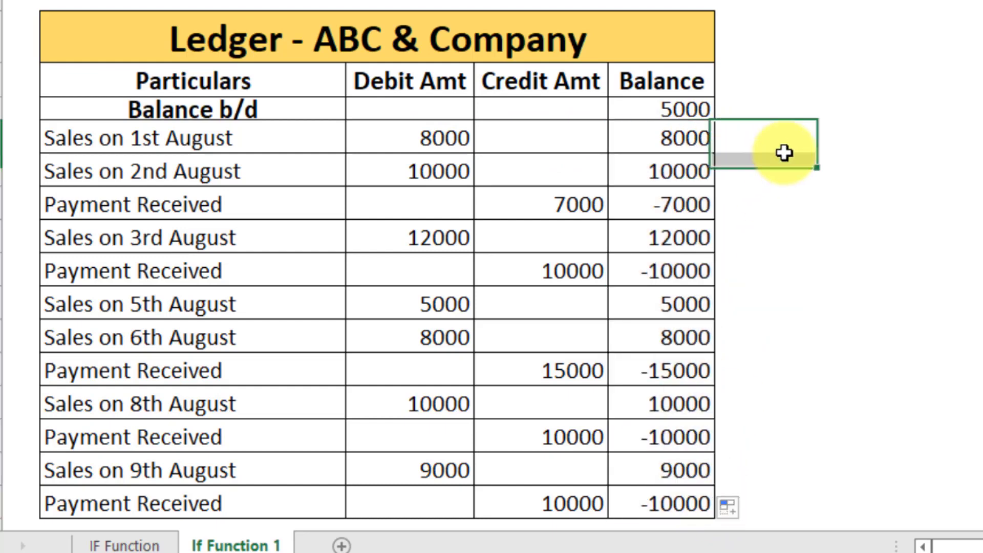
Step: Compare the Balance results with the 2nd August debit amount and the first Payment Received credit amount
{"action": "left_click", "coordinate": [444, 175]}
{"action": "left_click", "coordinate": [654, 179]}
{"action": "left_click", "coordinate": [544, 207]}
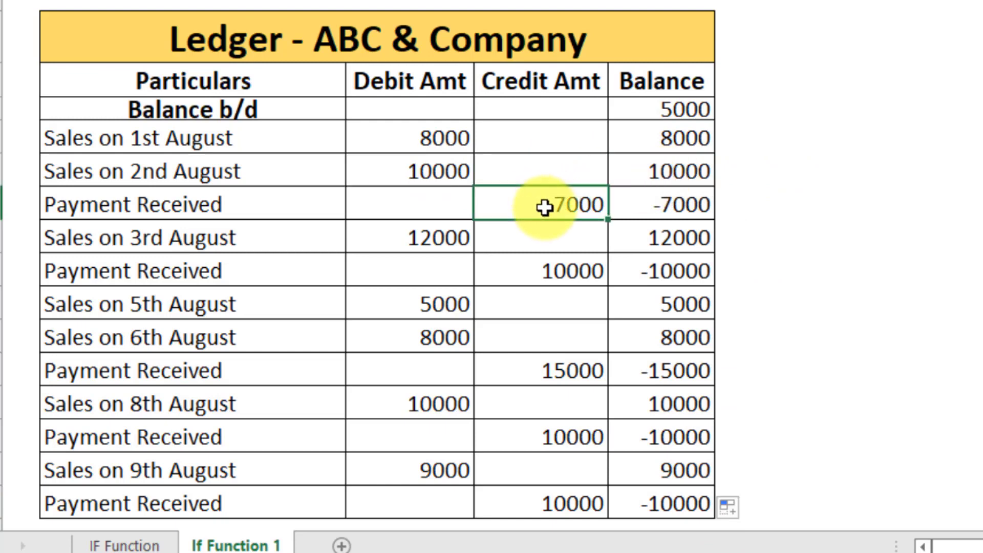
{"action": "left_click", "coordinate": [687, 205]}
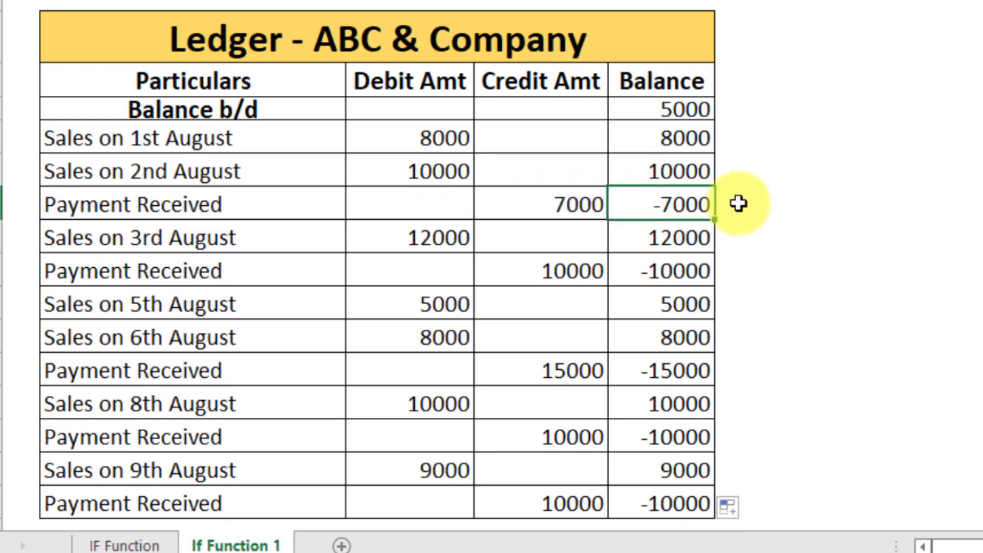
Step: Clear the Balance formulas from Sales on 1st August down to the last Payment Received row, keeping the Balance b/d amount
{"action": "left_click", "coordinate": [435, 245]}
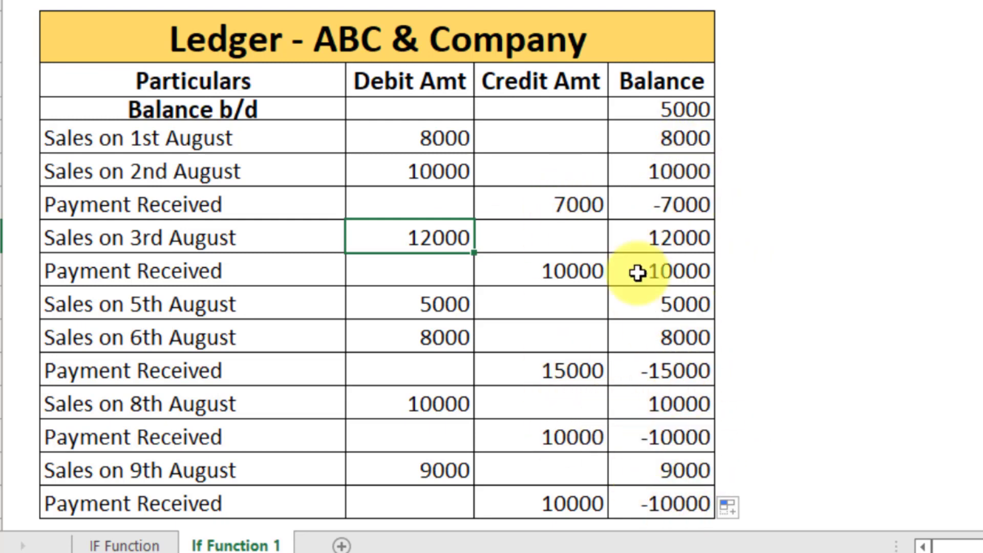
{"action": "left_click", "coordinate": [685, 143]}
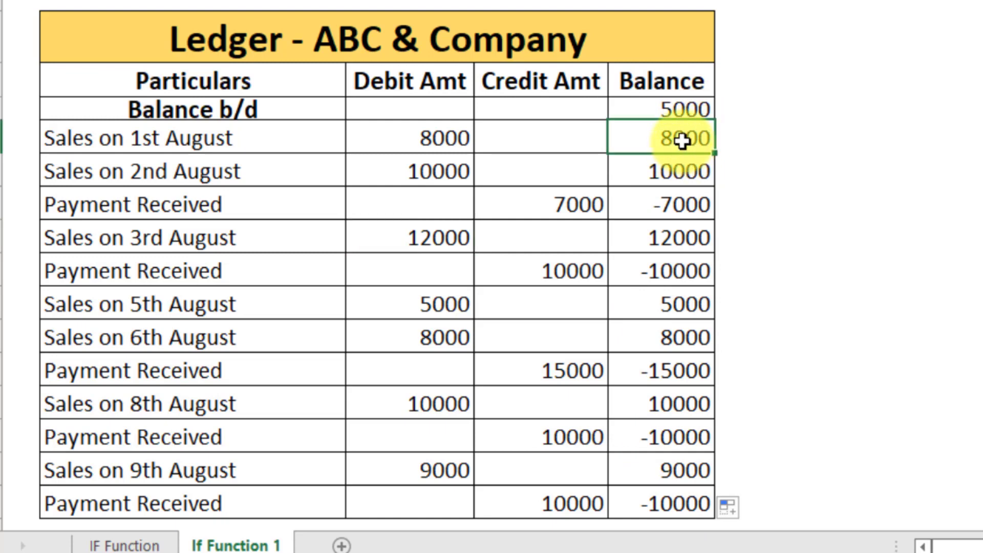
{"action": "left_click", "coordinate": [673, 176]}
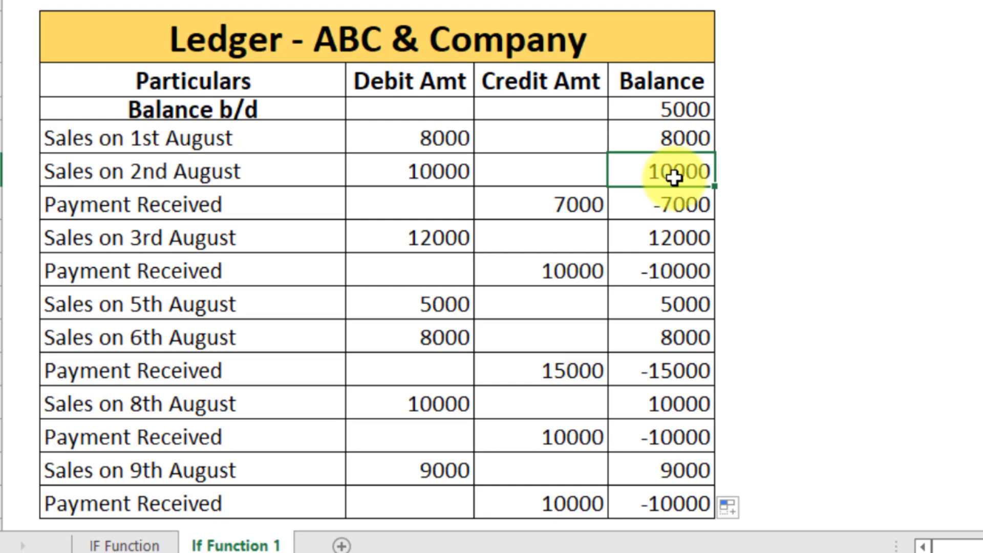
{"action": "key", "text": "Up"}
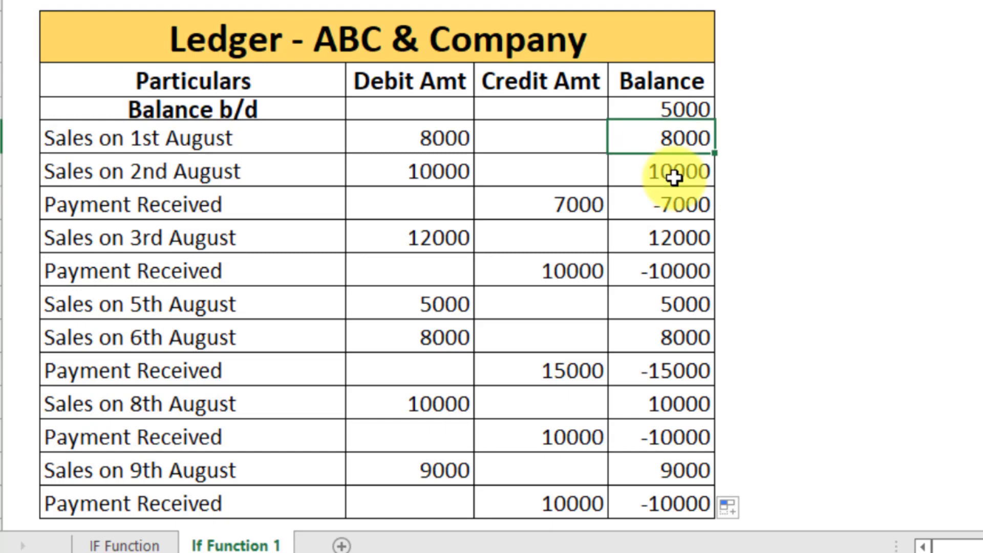
{"action": "key", "text": "ctrl+shift+Down"}
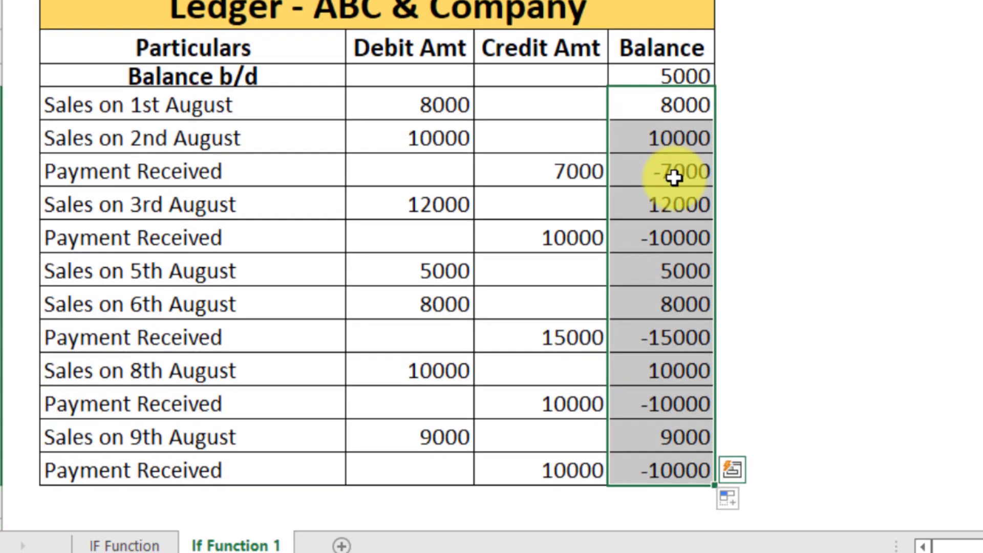
{"action": "key", "text": "Delete"}
{"action": "scroll", "coordinate": [673, 178], "scroll_direction": "up", "scroll_amount": 2}
{"action": "scroll", "coordinate": [665, 169], "scroll_direction": "down", "scroll_amount": 2}
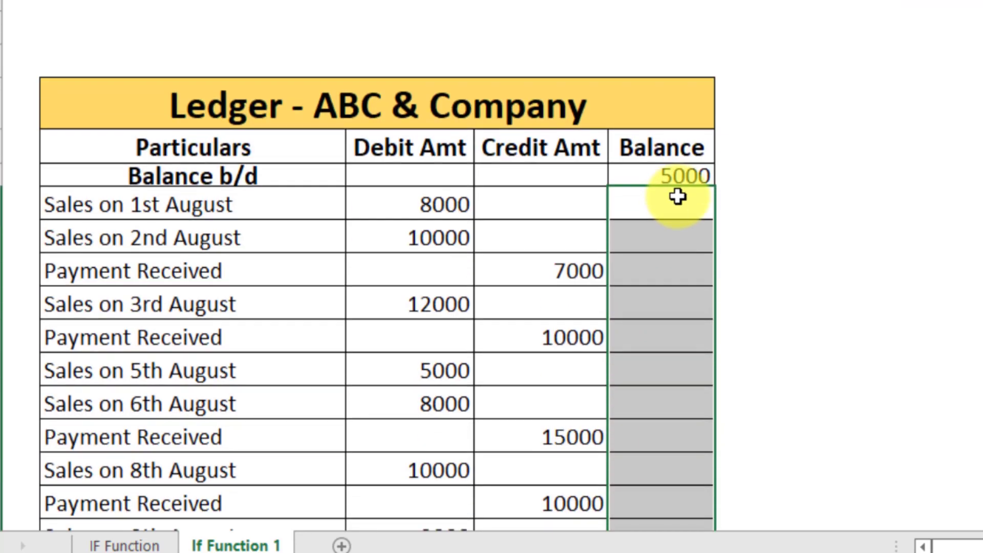
Step: Start an IF formula in the Balance cell for Sales on 1st August with test C21="" and -1*D21 as the value if true
{"action": "left_click", "coordinate": [652, 98]}
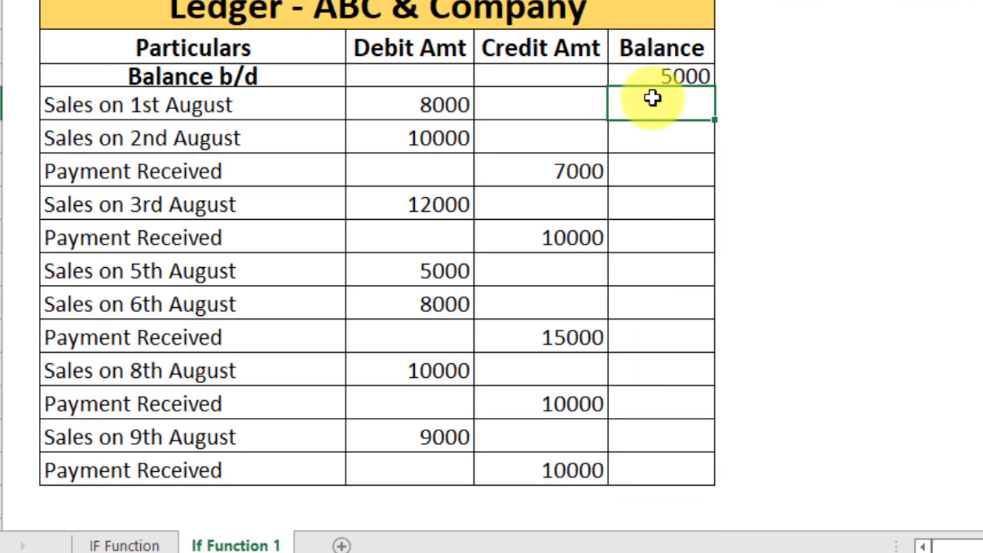
{"action": "type", "text": "=if"}
{"action": "key", "text": "Tab"}
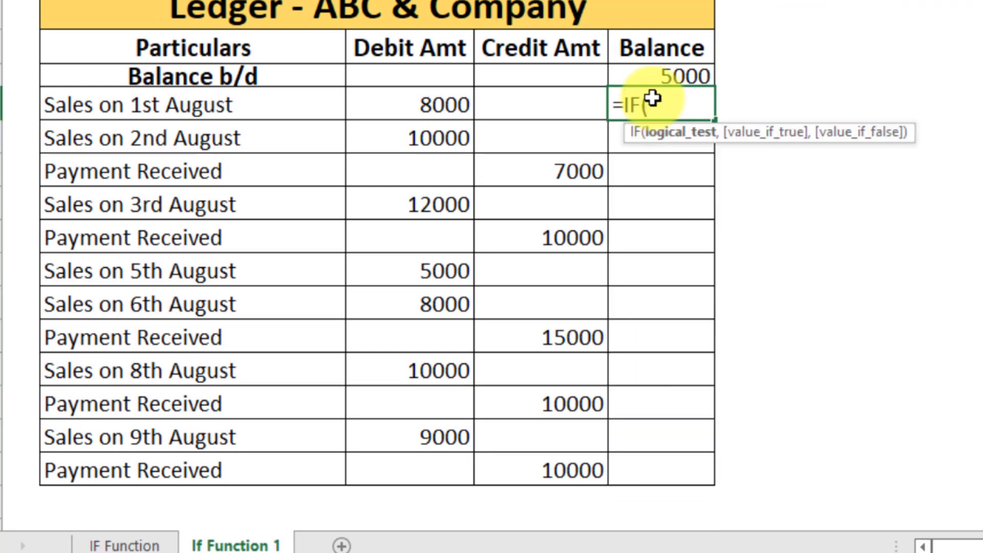
{"action": "key", "text": "Left"}
{"action": "key", "text": "Left"}
{"action": "type", "text": "="}
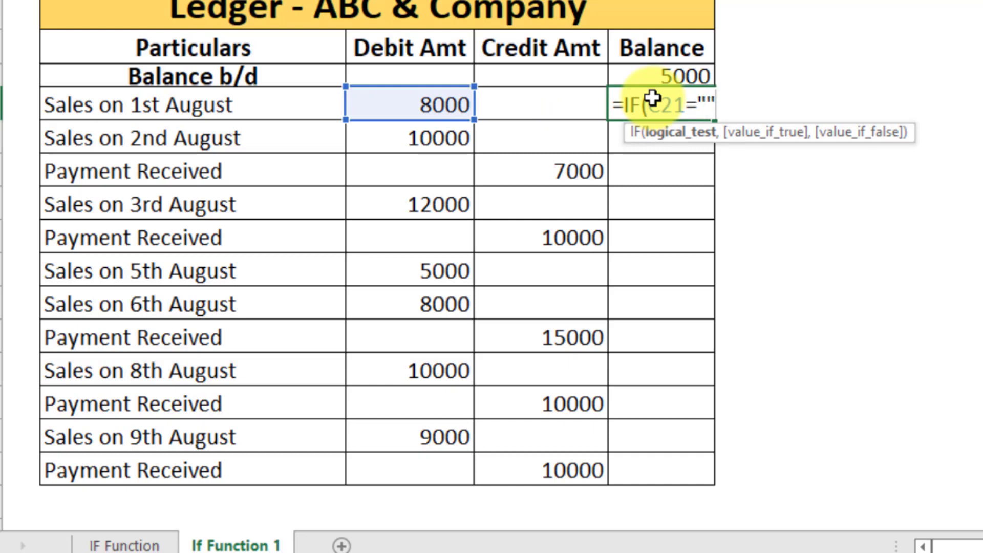
{"action": "type", "text": "\"\",-1*"}
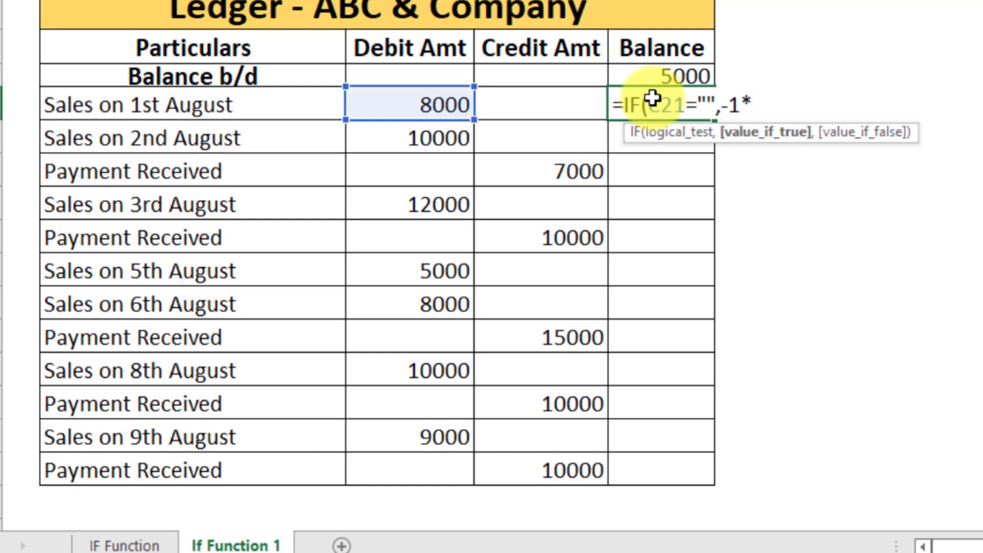
{"action": "left_click", "coordinate": [535, 108]}
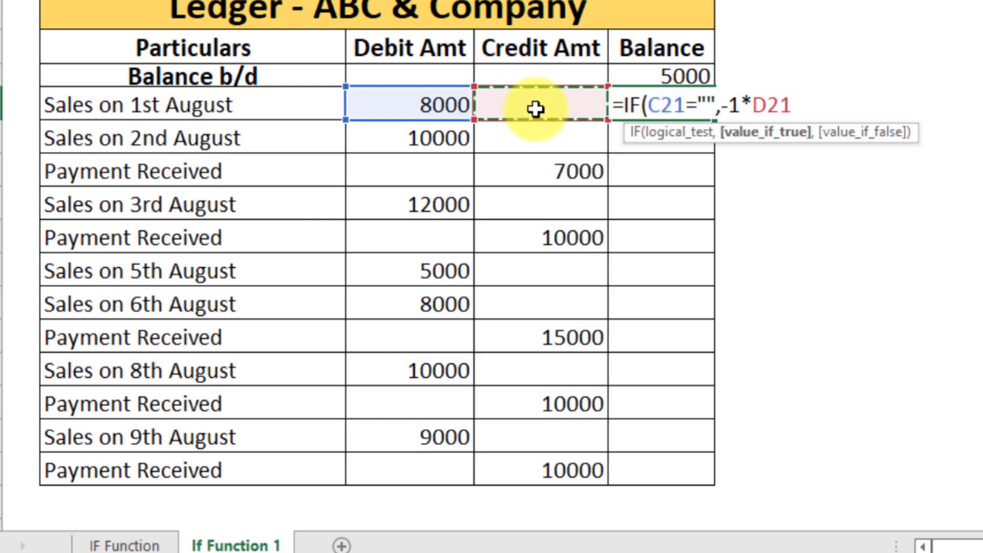
Step: Complete the IF formula with C21 as the value if false and add the opening balance E20 to its result
{"action": "type", "text": ","}
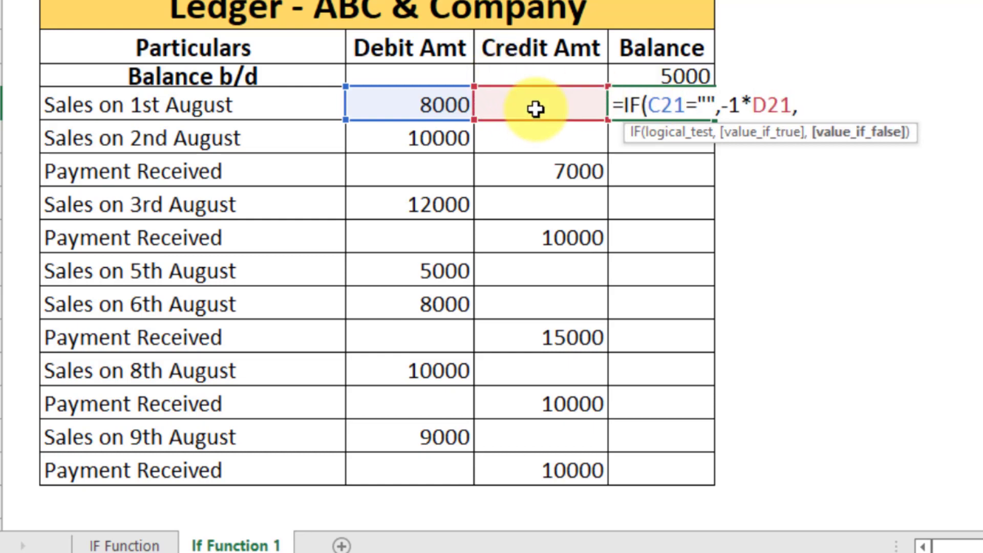
{"action": "left_click", "coordinate": [420, 105]}
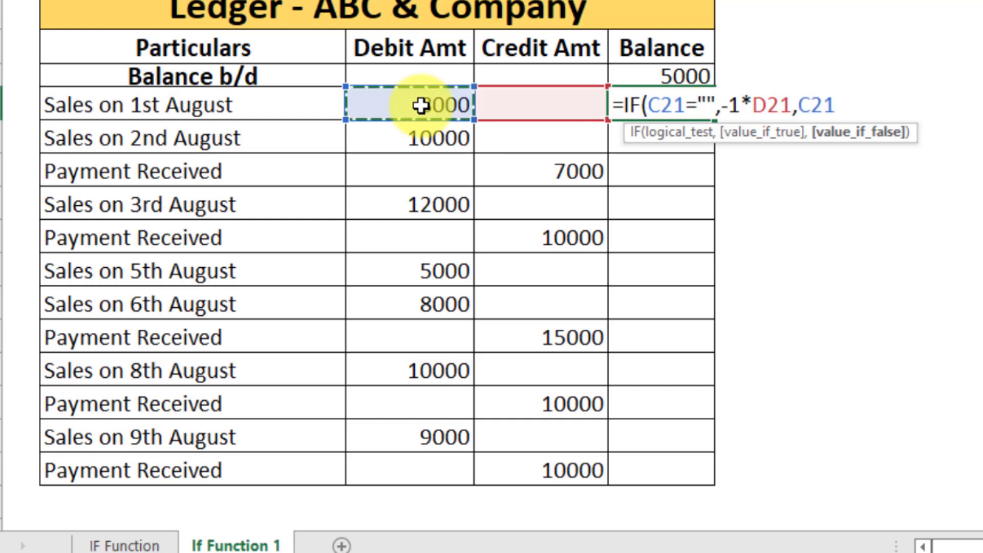
{"action": "type", "text": ")+"}
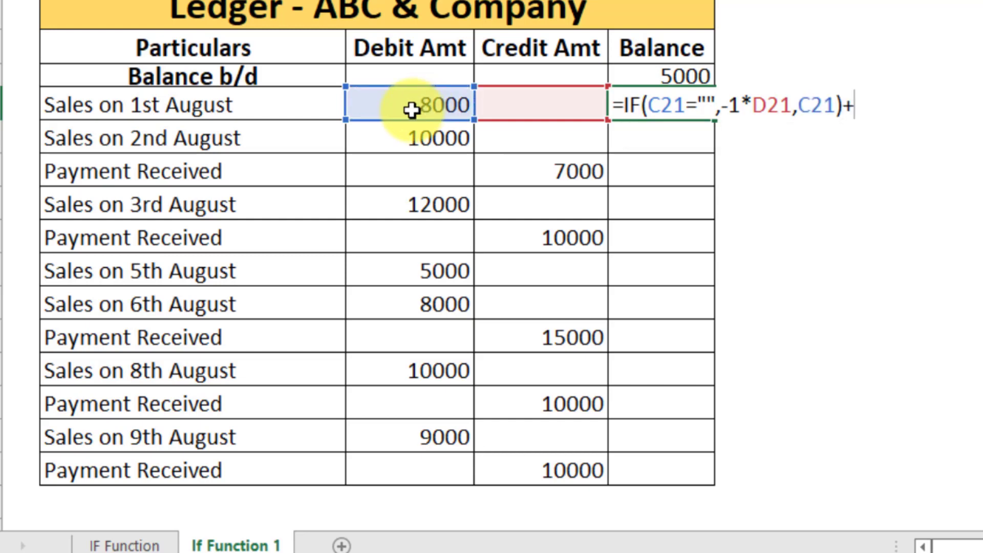
{"action": "left_click", "coordinate": [676, 77]}
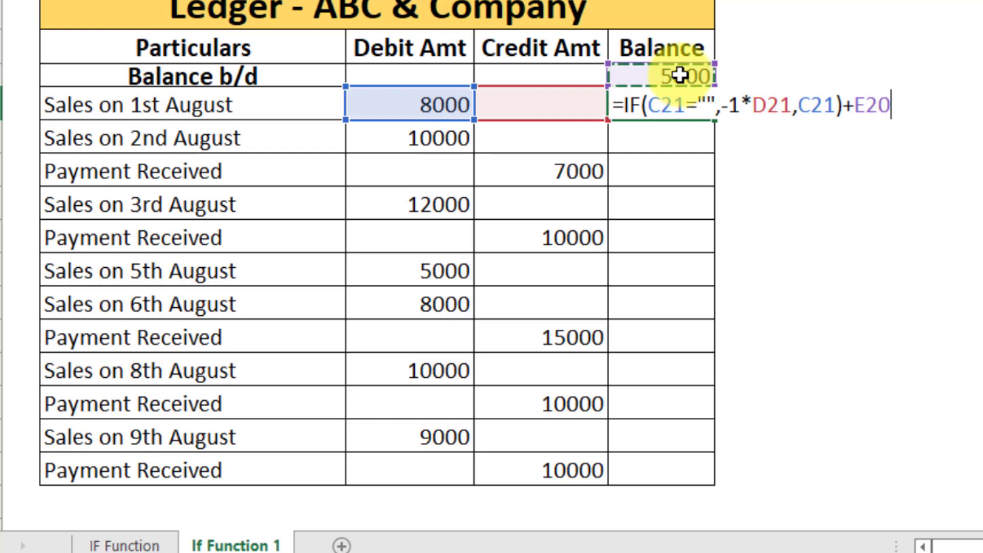
{"action": "key", "text": "Return"}
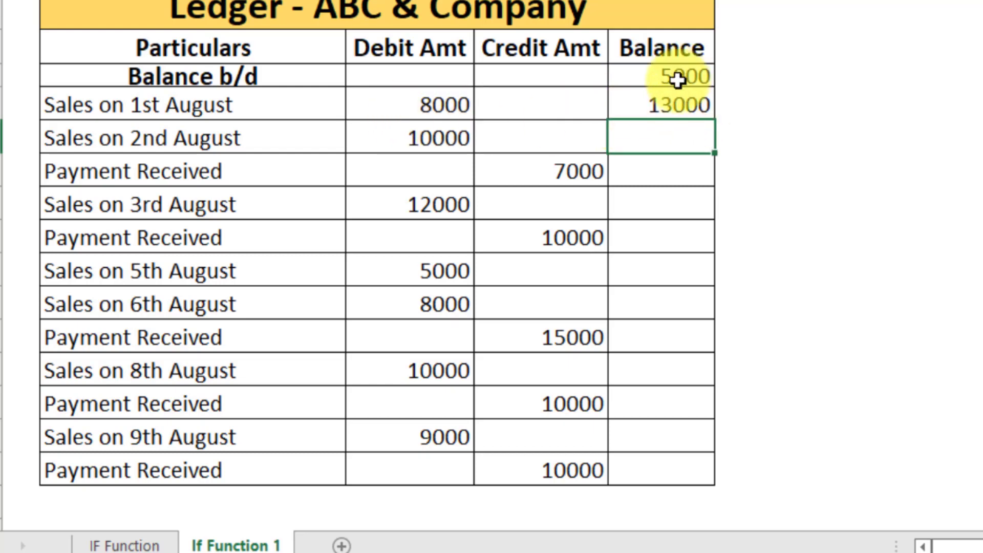
Step: Fill the running Balance formula from Sales on 1st August down to the last Payment Received row
{"action": "left_click", "coordinate": [672, 107]}
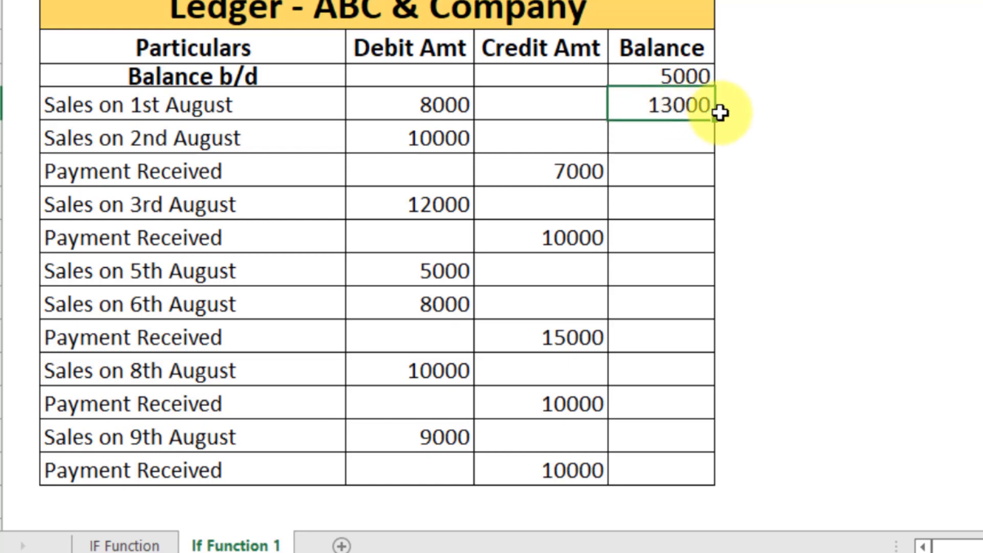
{"action": "left_click_drag", "start_coordinate": [713, 121], "coordinate": [722, 474]}
{"action": "left_click", "coordinate": [752, 136]}
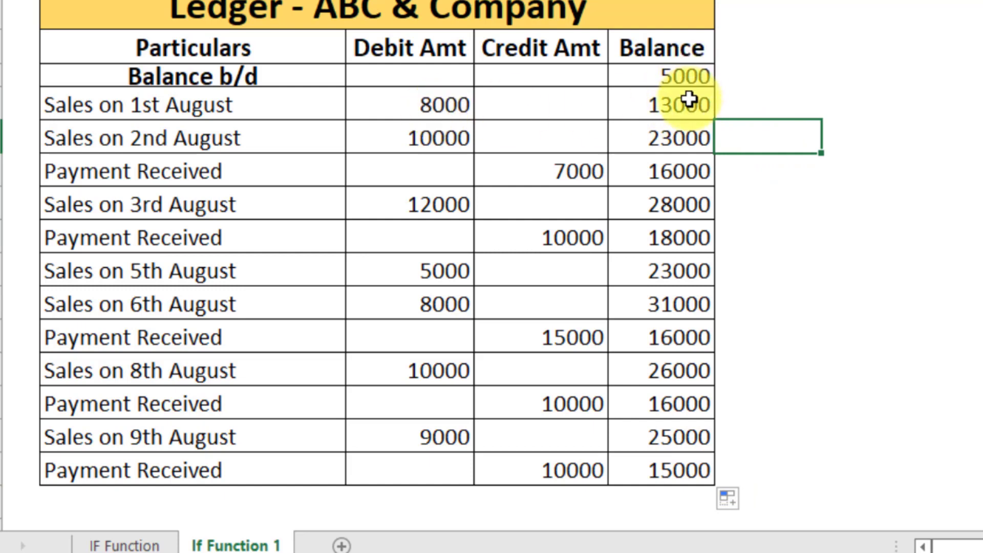
Step: Check the running balances against the debit and credit amounts through Sales on 3rd August, and examine the closing balance
{"action": "left_click", "coordinate": [681, 140]}
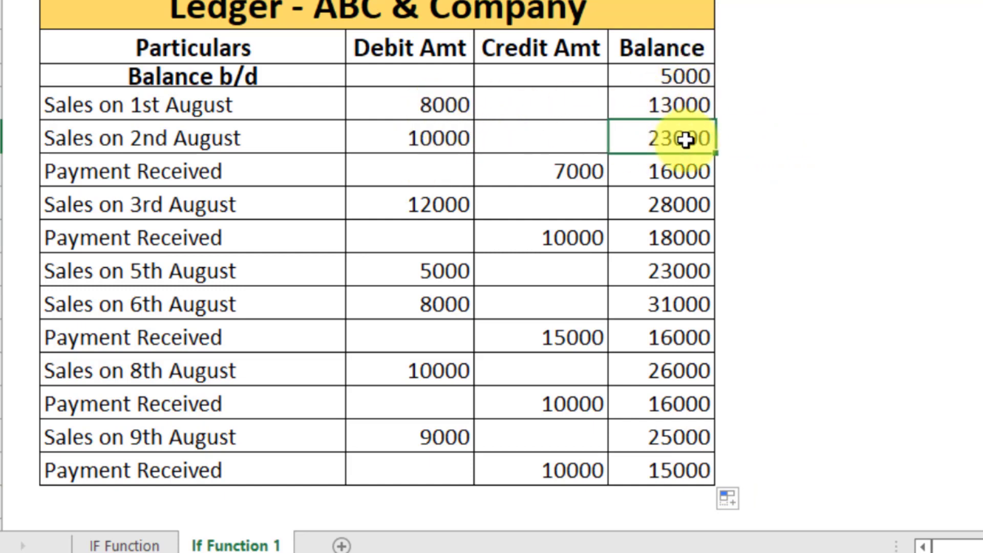
{"action": "left_click", "coordinate": [566, 173]}
{"action": "left_click", "coordinate": [694, 179]}
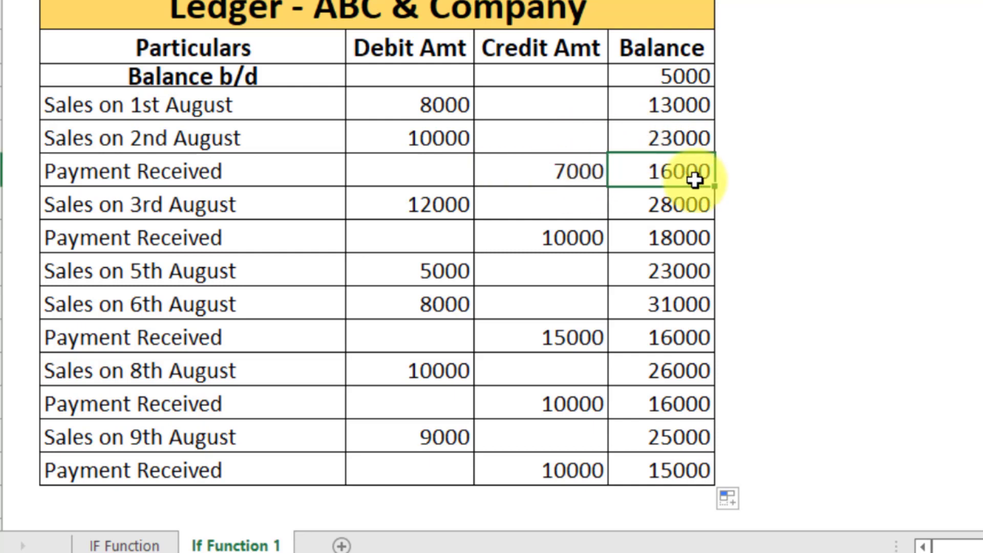
{"action": "left_click", "coordinate": [424, 211]}
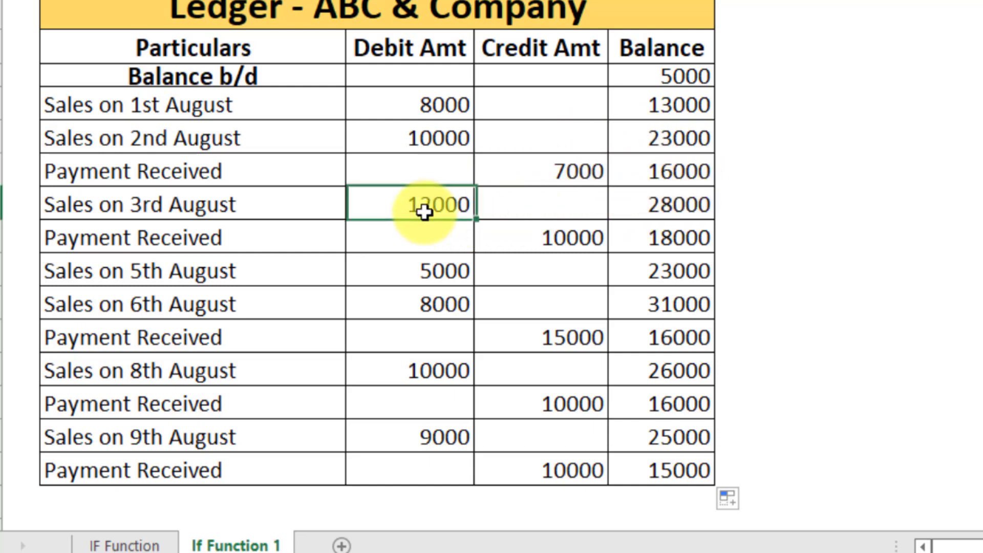
{"action": "left_click", "coordinate": [662, 202]}
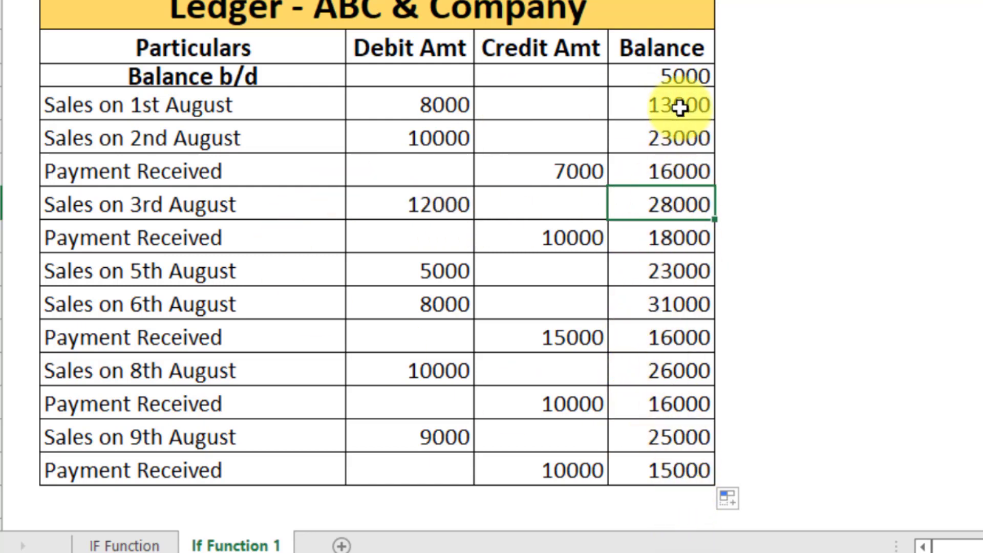
{"action": "left_click", "coordinate": [658, 473]}
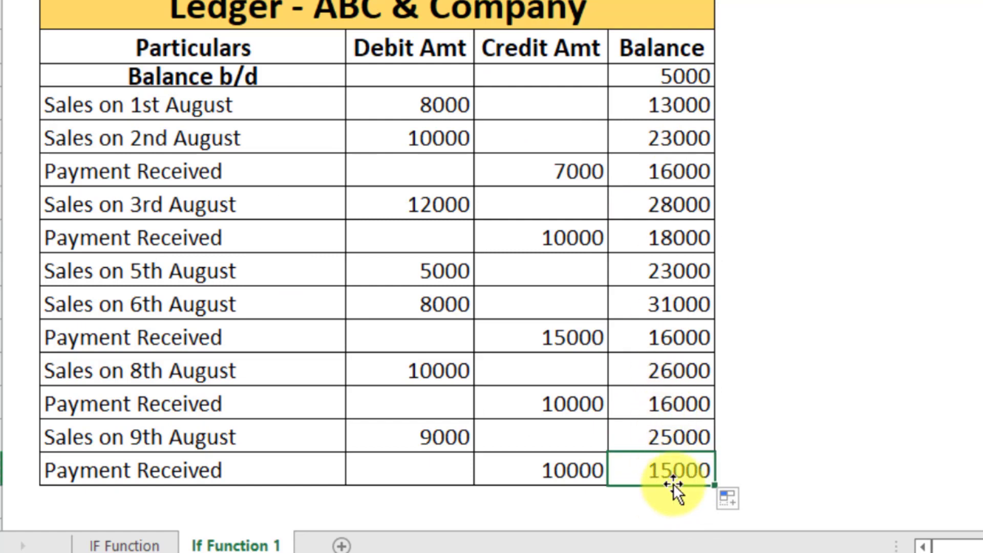